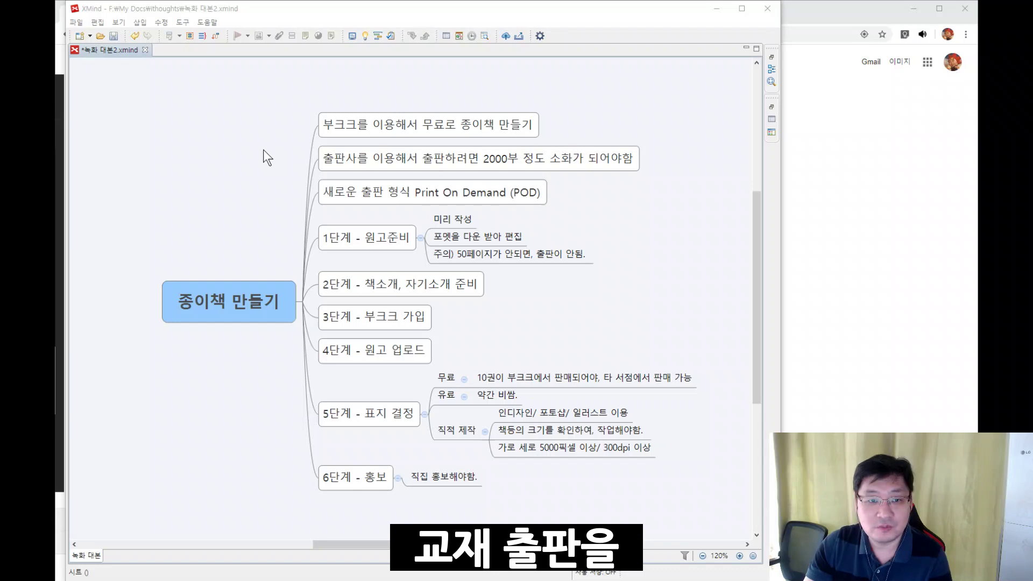
Save the 녹화 대본2.xmind mind map and select the topic "3단계 - 부크크 가입"
click(114, 36)
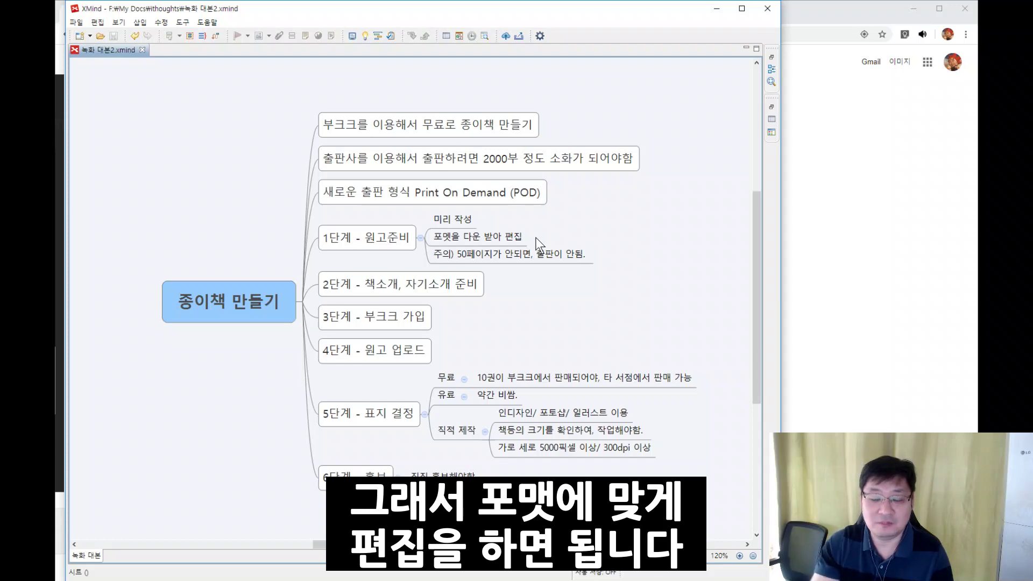
click(555, 254)
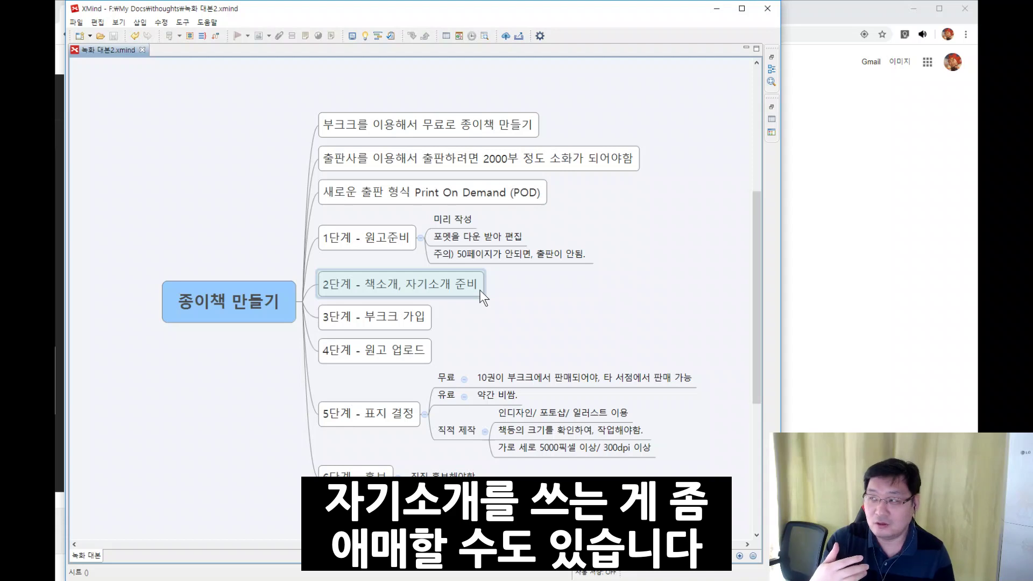
click(413, 320)
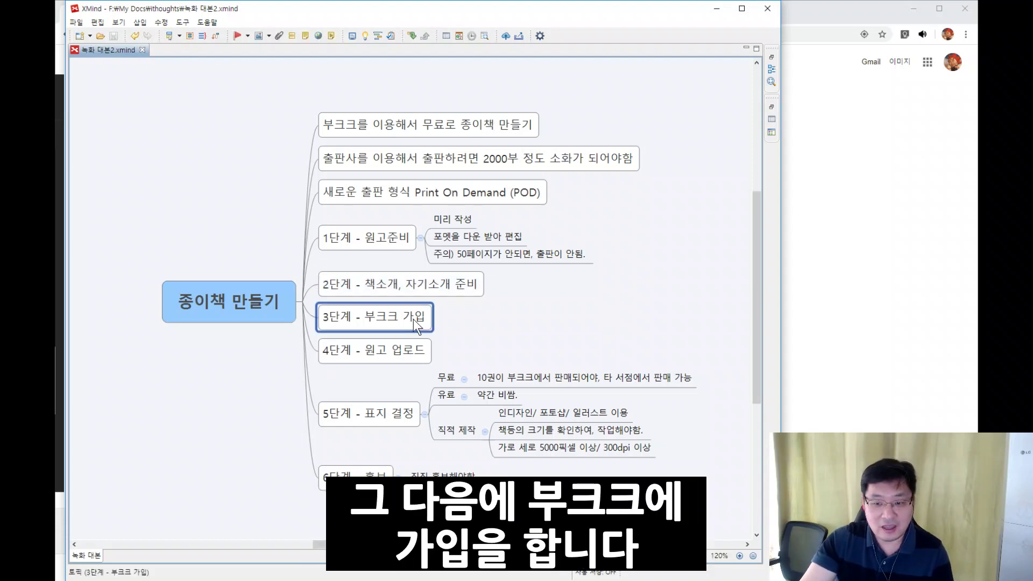
Switch to the Chrome browser and open the site bookk.co.kr
key(alt+Tab)
click(489, 34)
text(ㅠㅐㅐ)
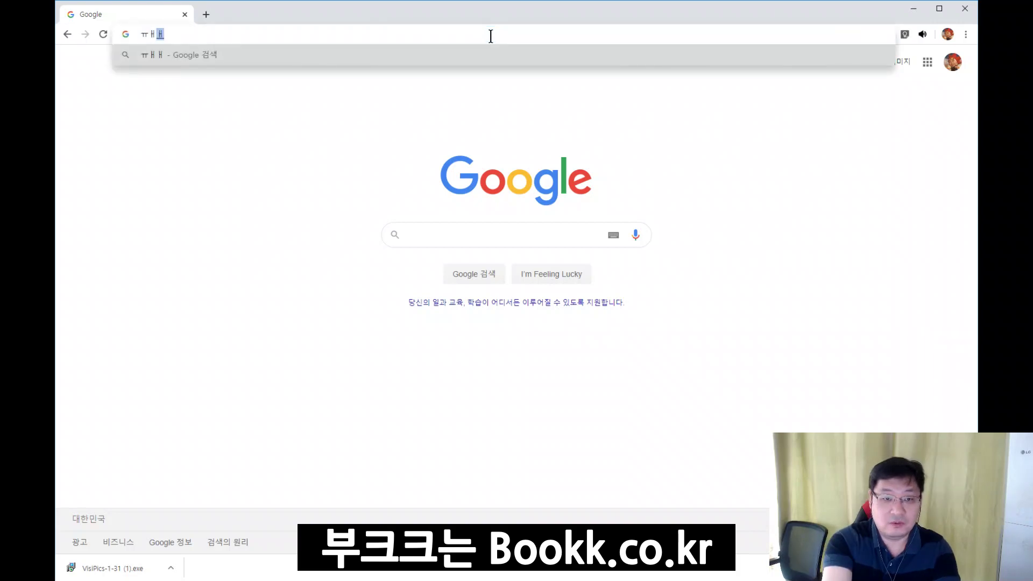
key(BackSpace)
key(BackSpace)
key(BackSpace)
key(Hangul)
text(bookk.)
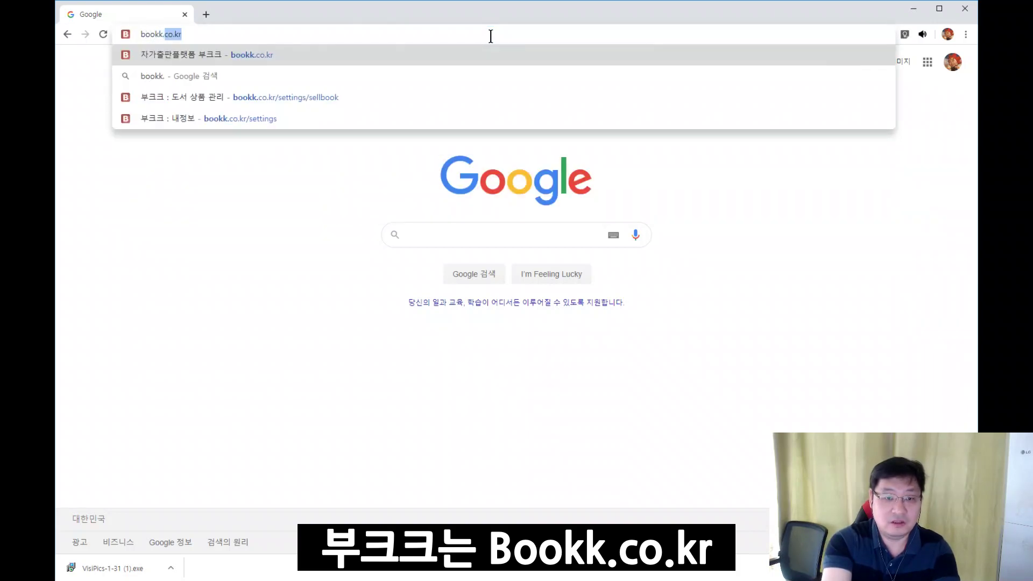
text(co.kr)
key(Return)
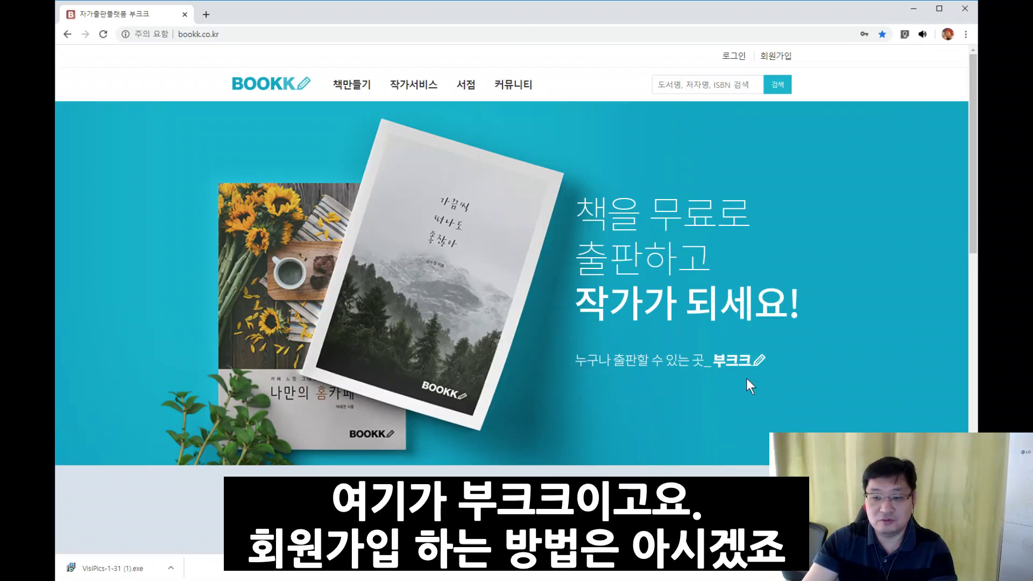
Check the 회원가입 form, close it, and log in with the saved account ID and password
click(780, 59)
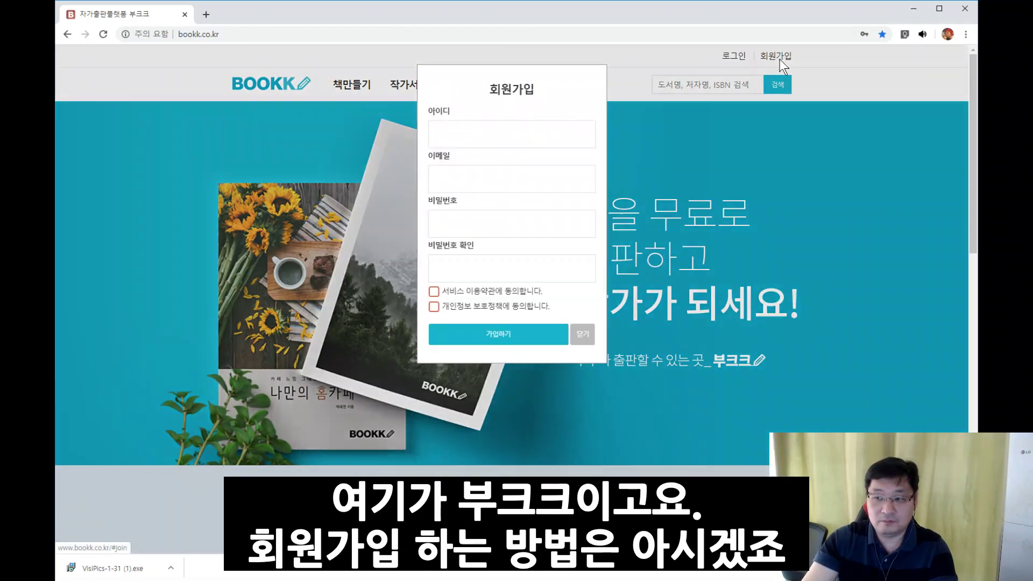
click(583, 339)
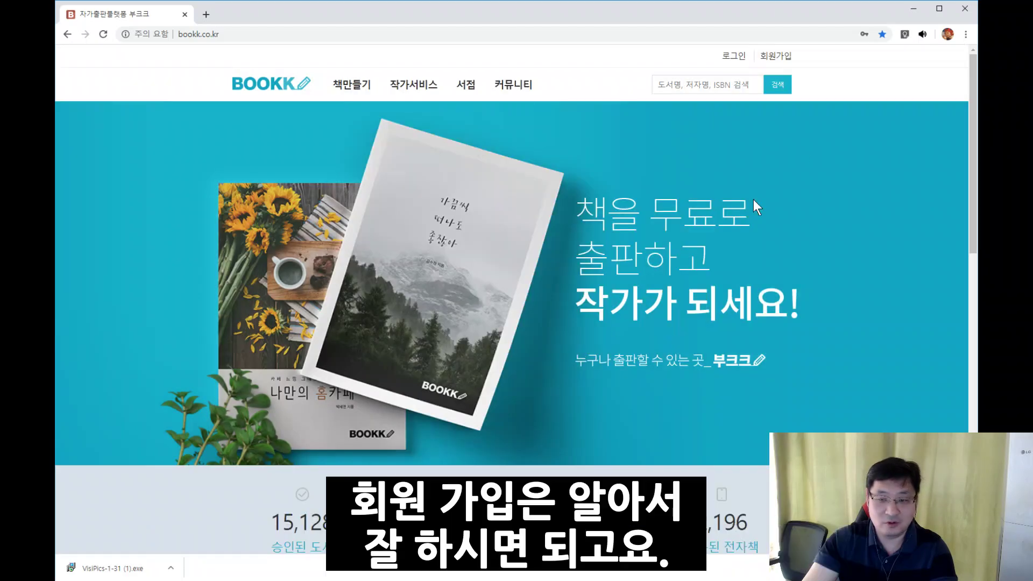
click(730, 59)
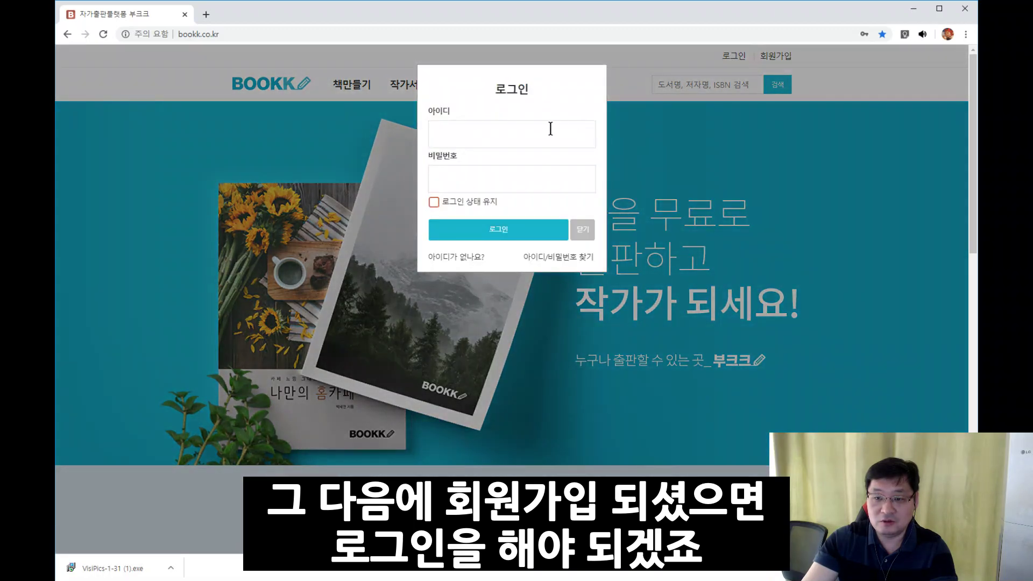
click(545, 134)
click(541, 162)
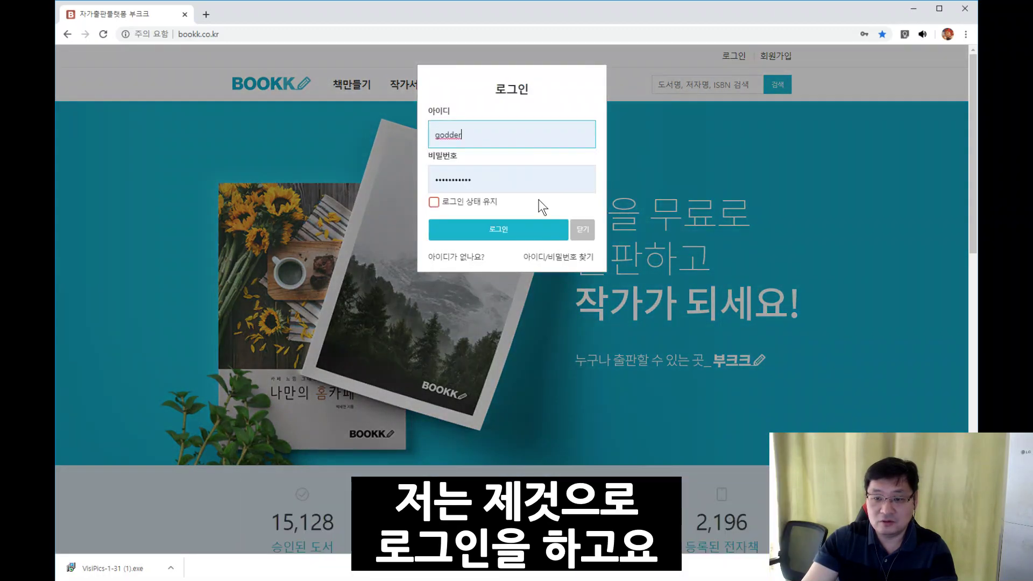
click(532, 234)
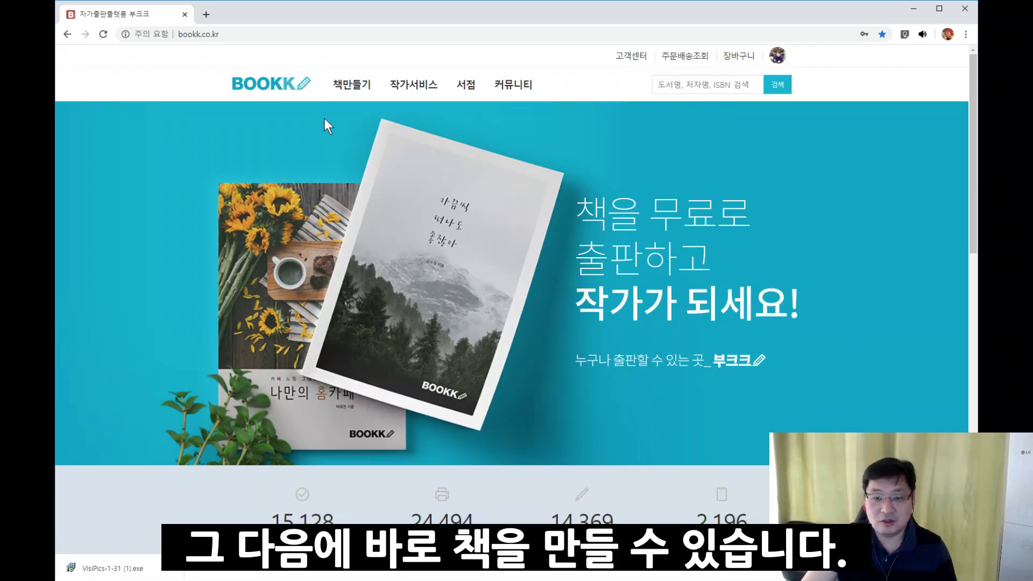
Open the 책만들기 page and start making a paper book with 종이책 만들기
click(355, 87)
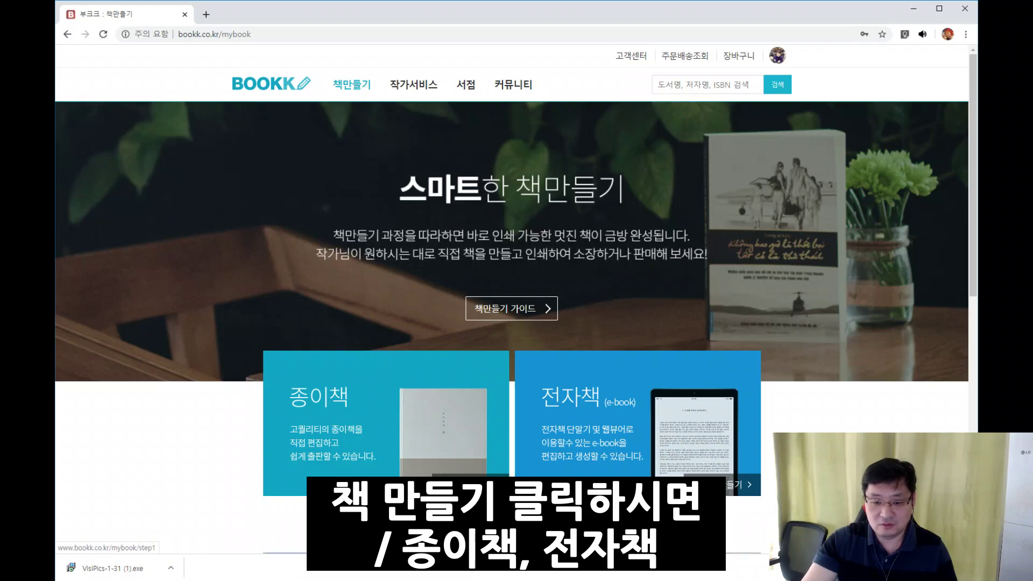
scroll(409, 454, down, 2)
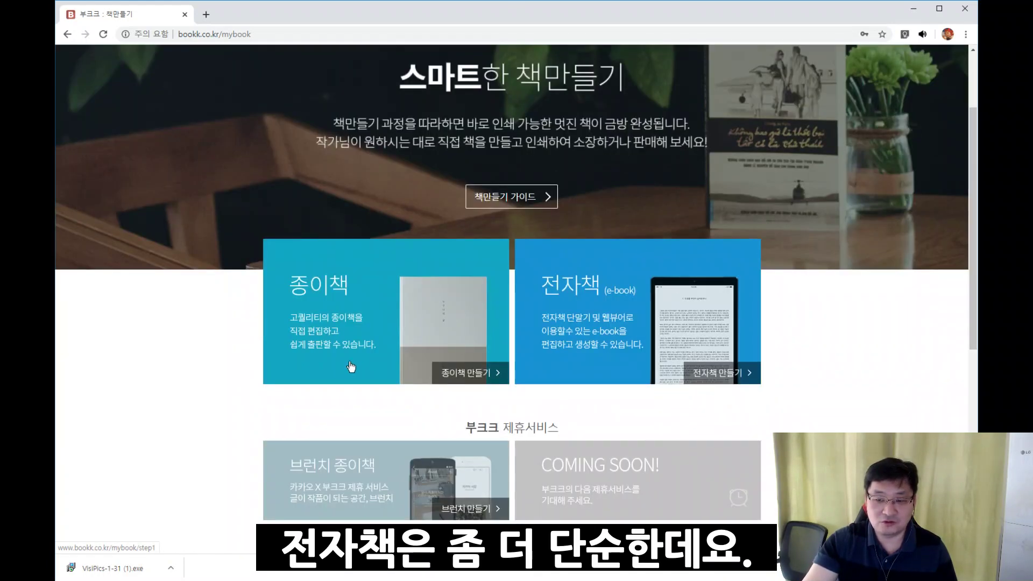
scroll(383, 384, down, 1)
scroll(230, 346, down, 2)
scroll(230, 346, up, 2)
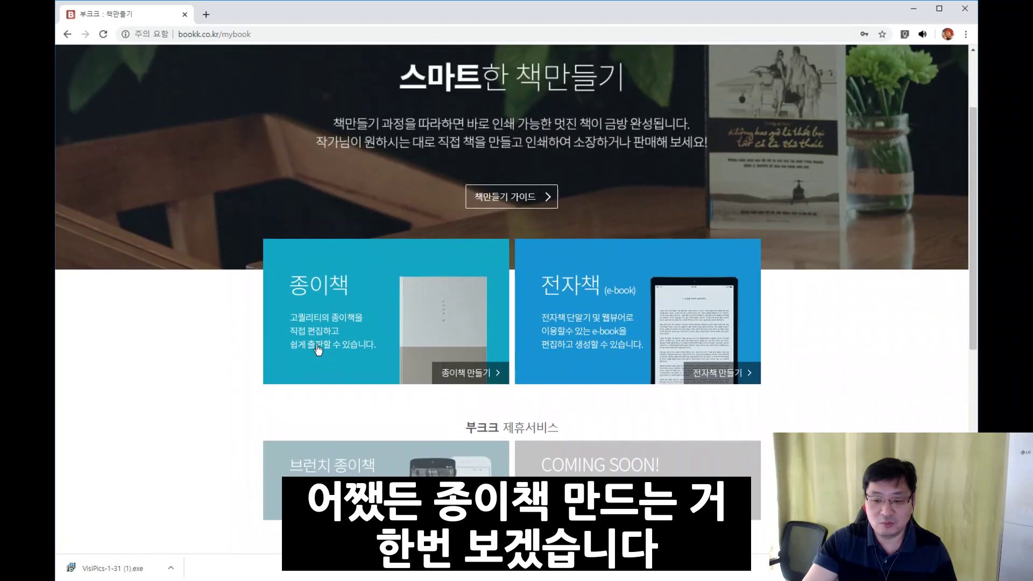
click(445, 378)
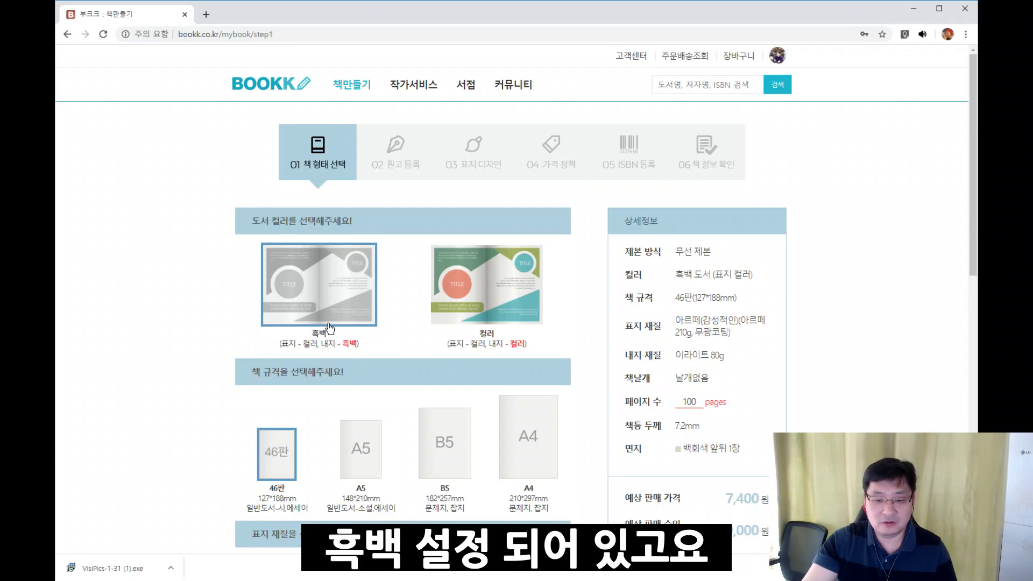
Choose the A5 (148*210mm) book size and review the cover material and book flap options with their notes
scroll(301, 334, down, 2)
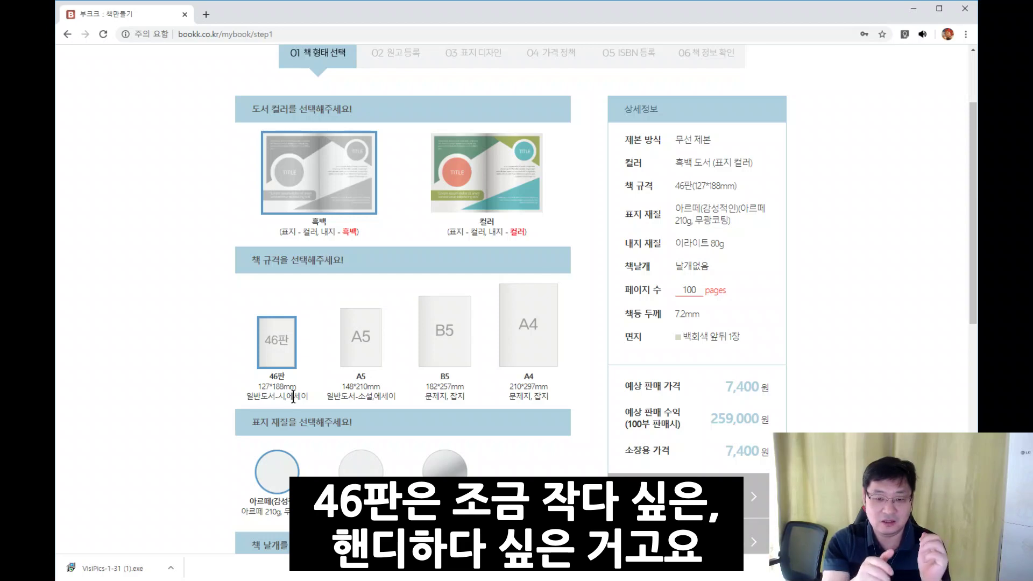
drag(342, 394, 364, 388)
click(356, 389)
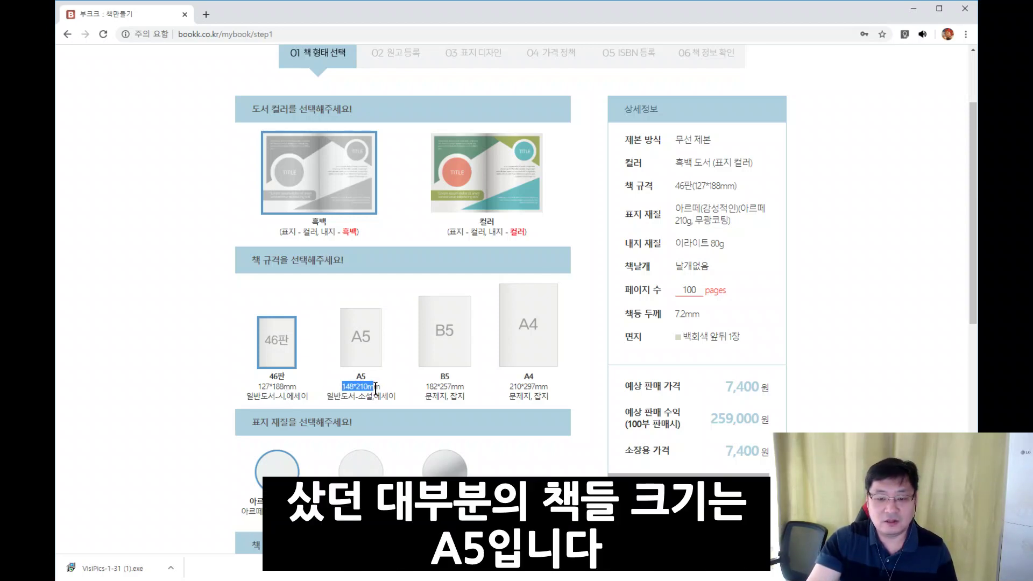
click(343, 389)
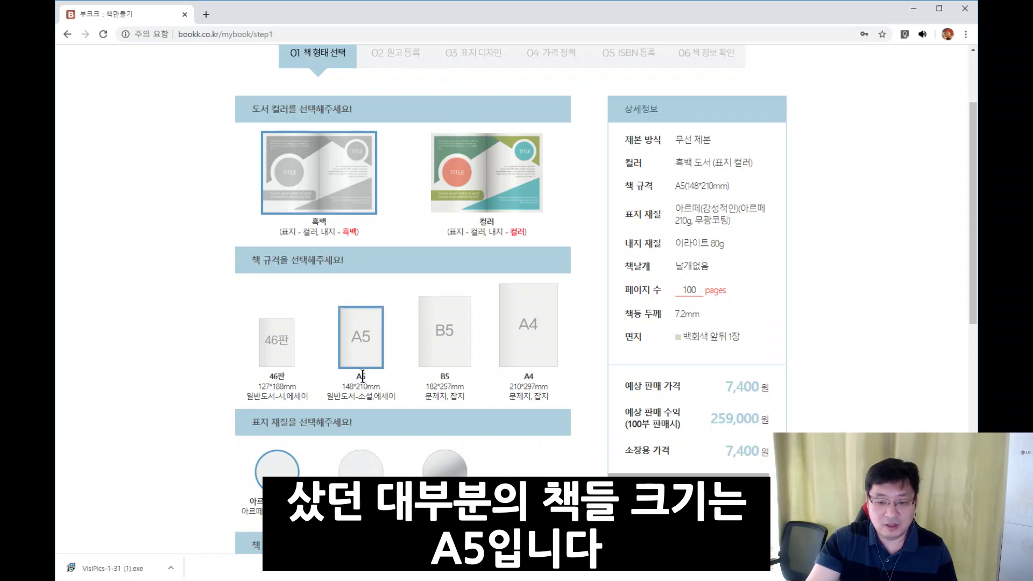
mouse_move(381, 386)
mouse_down()
mouse_move(342, 385)
mouse_move(391, 390)
mouse_up()
click(389, 390)
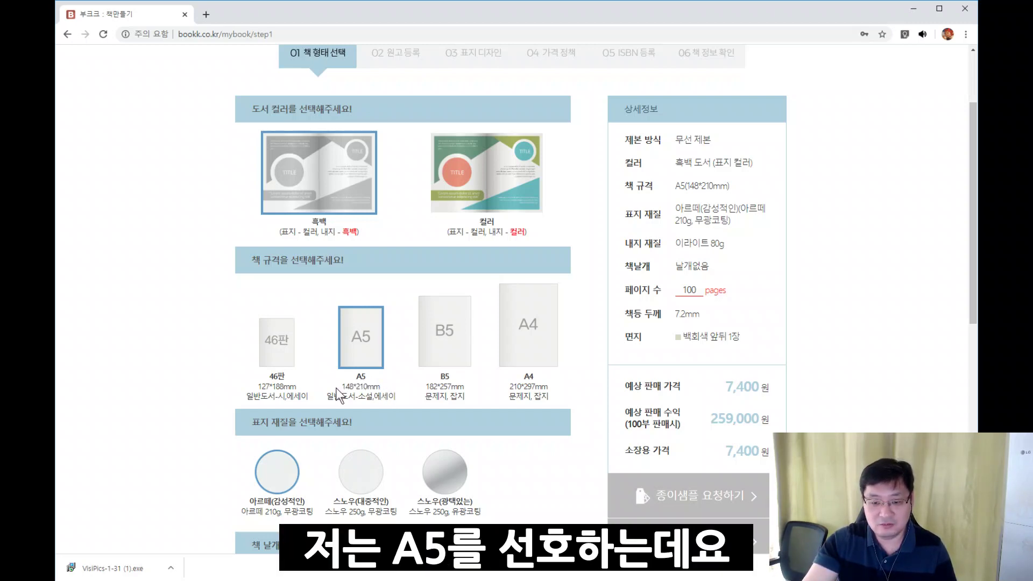
scroll(166, 478, down, 1)
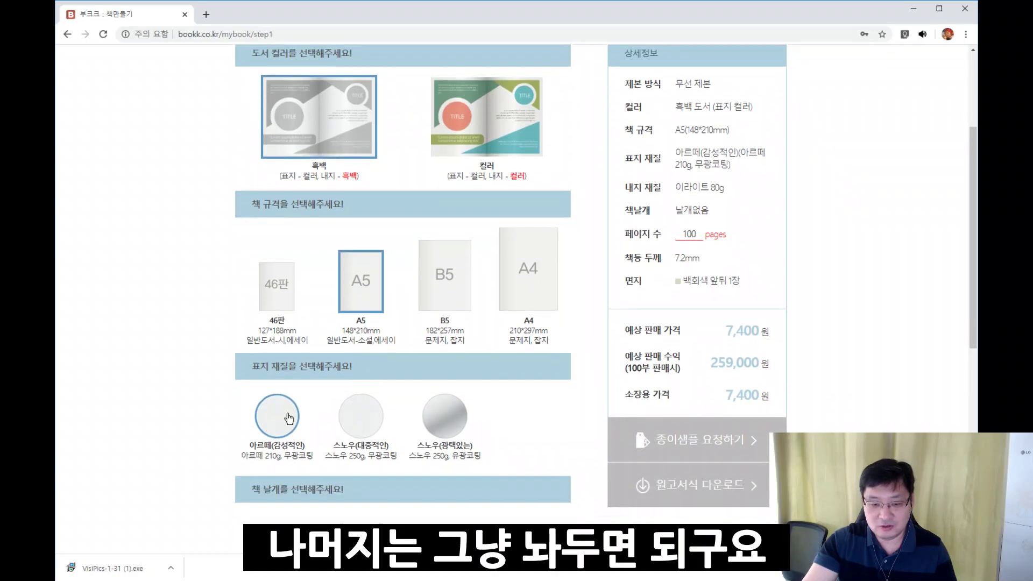
scroll(304, 439, down, 1)
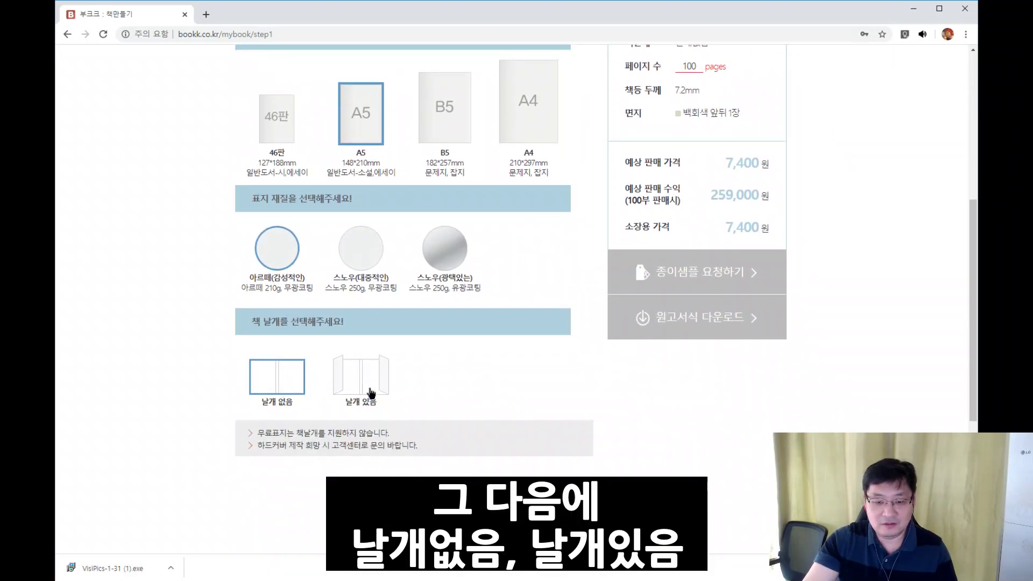
drag(265, 433, 378, 433)
click(272, 432)
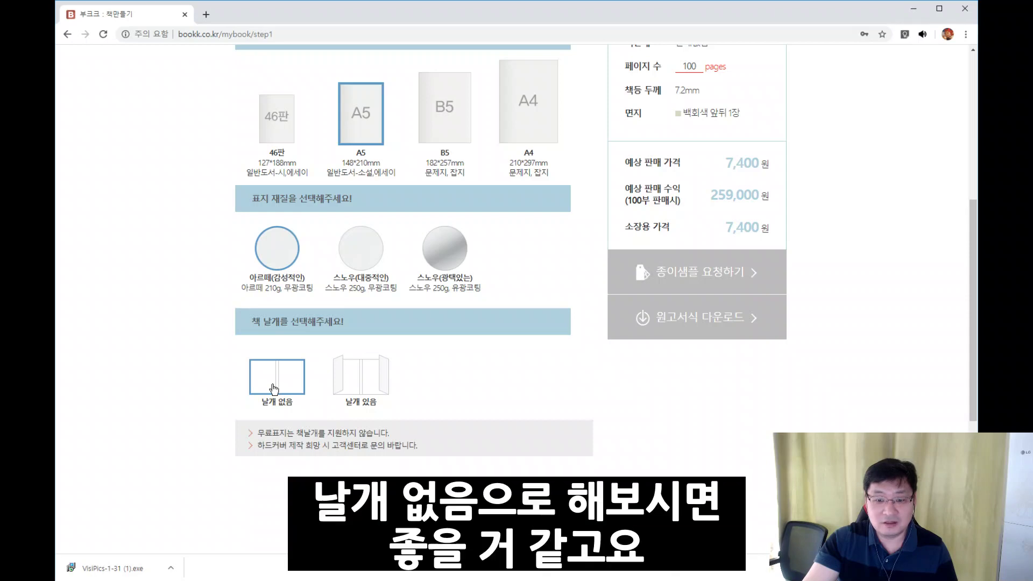
Try page counts of 40 and 49 in the book's 상세정보 summary
scroll(192, 410, up, 4)
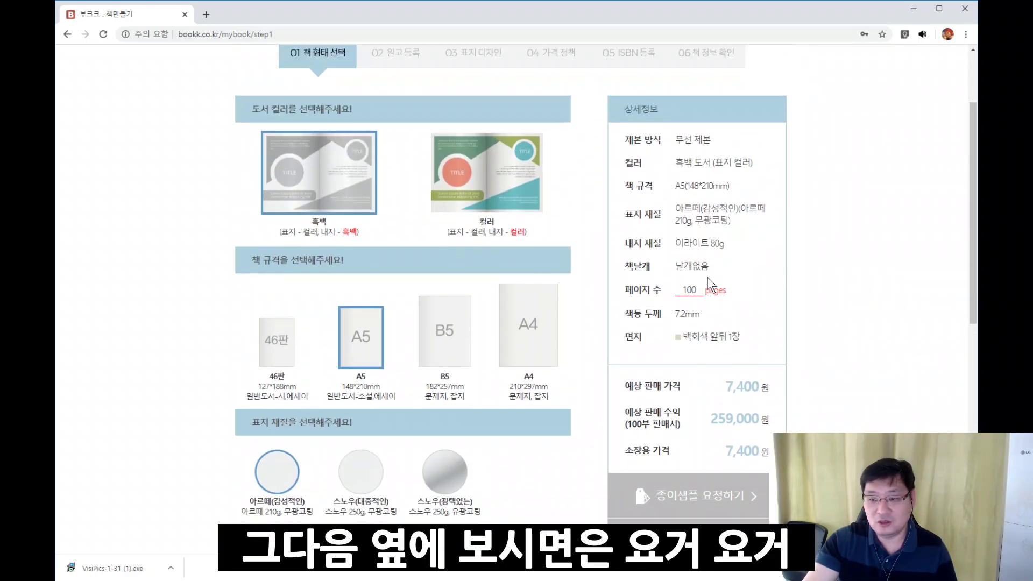
double_click(692, 291)
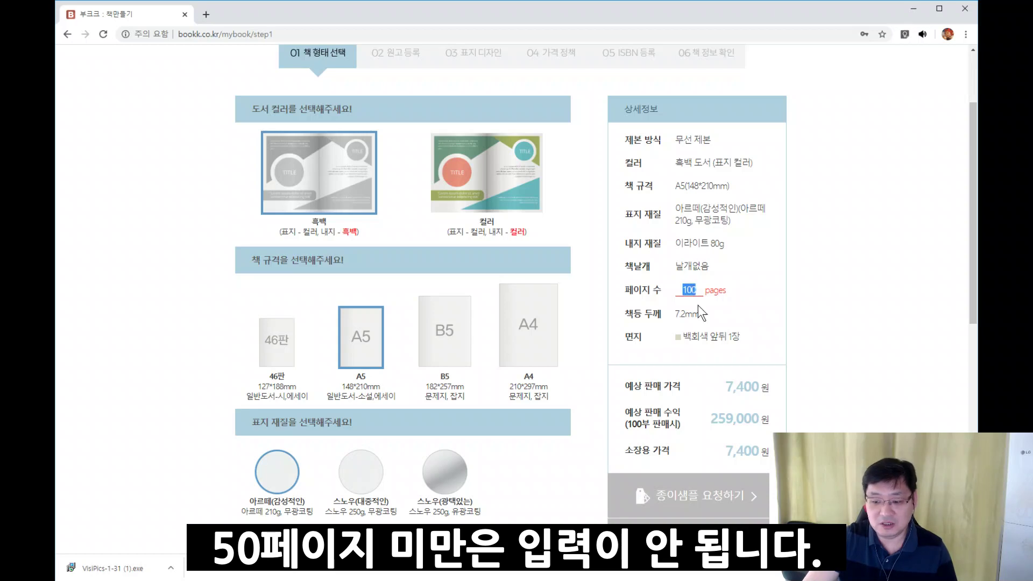
text(4)
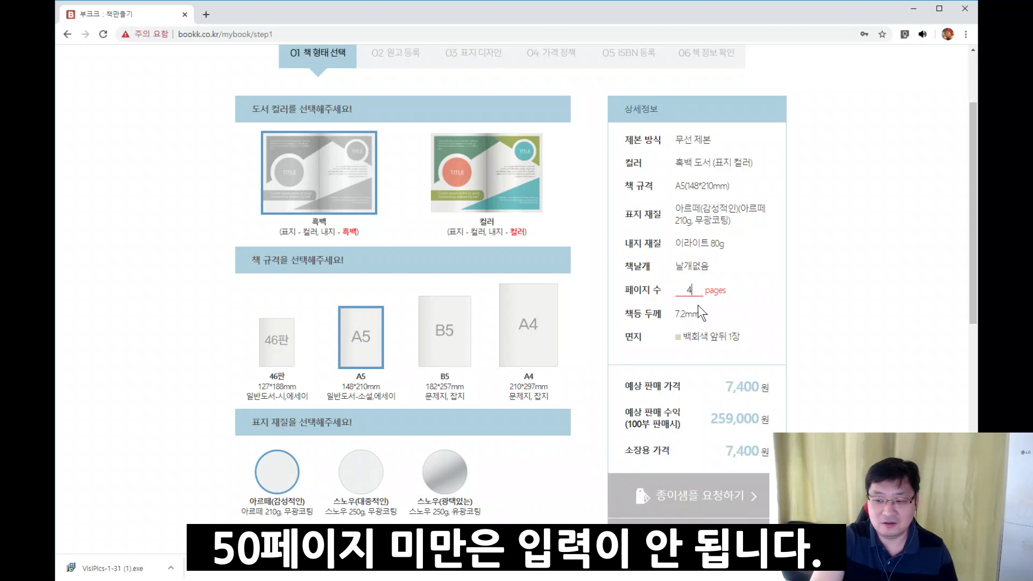
text(0)
key(Tab)
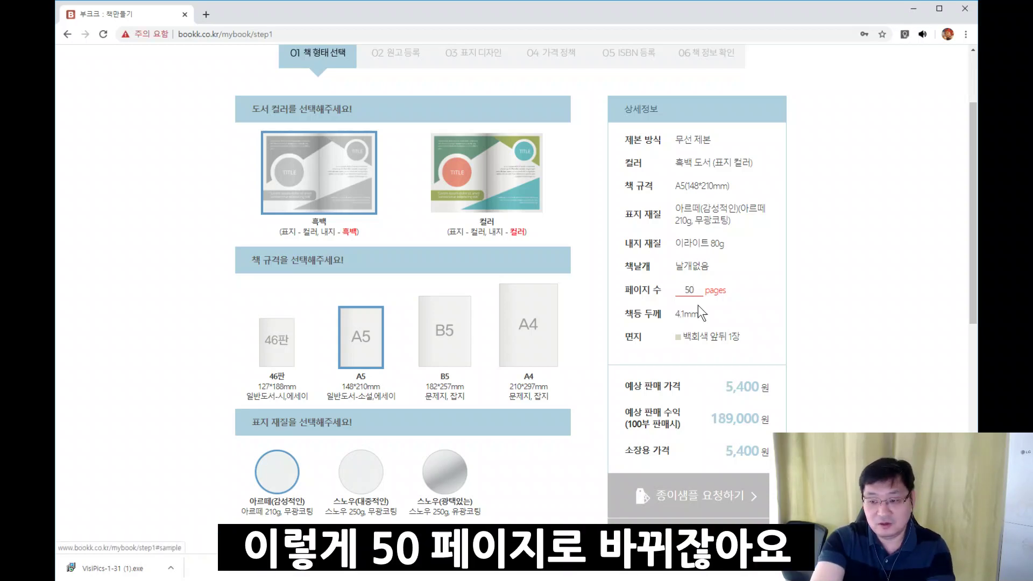
double_click(675, 294)
text(49)
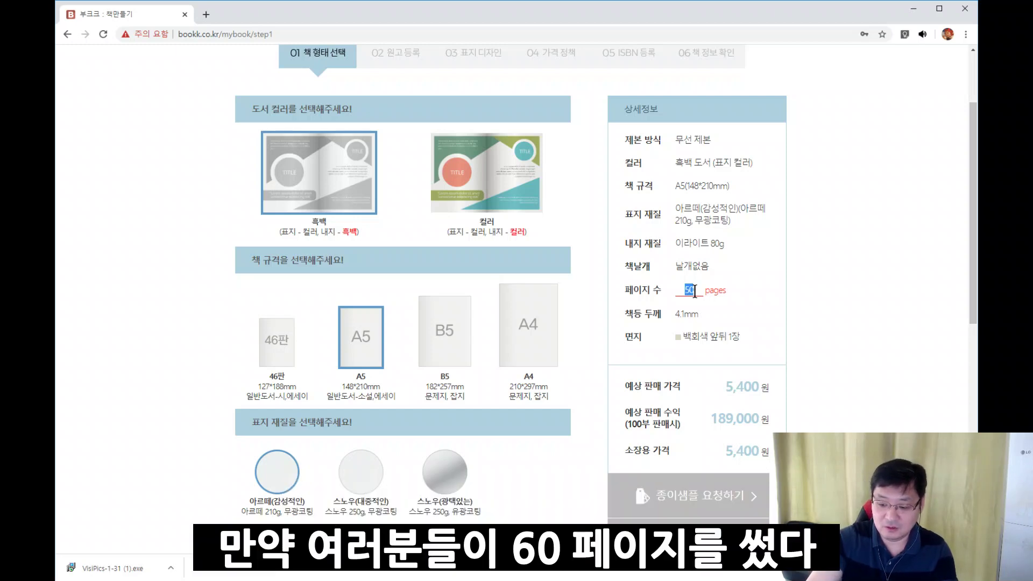
Set the page count to 60 and highlight the 책등 두께 value to check the spine thickness
text(60)
click(724, 302)
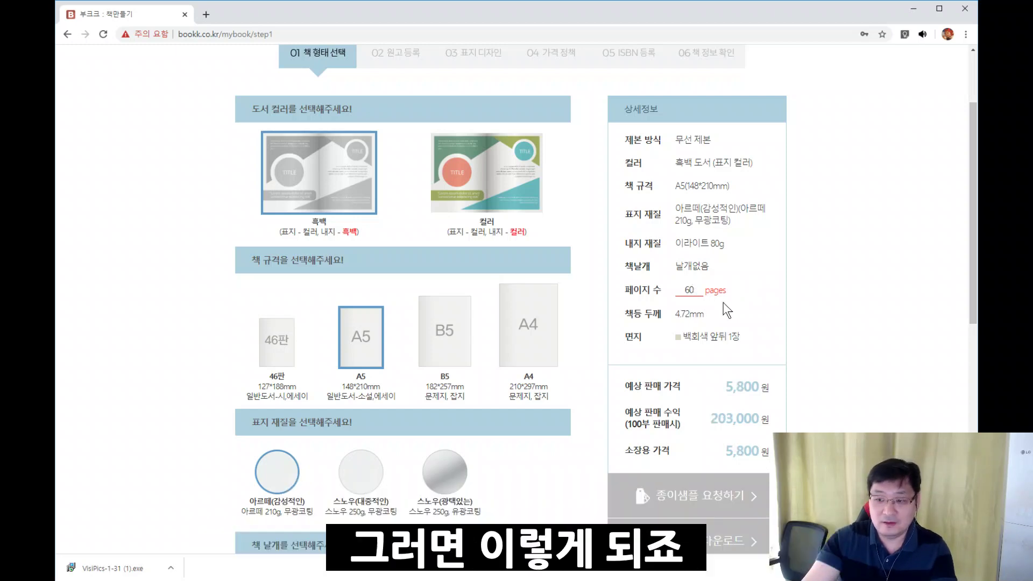
drag(624, 317, 706, 314)
click(720, 314)
click(689, 294)
double_click(692, 292)
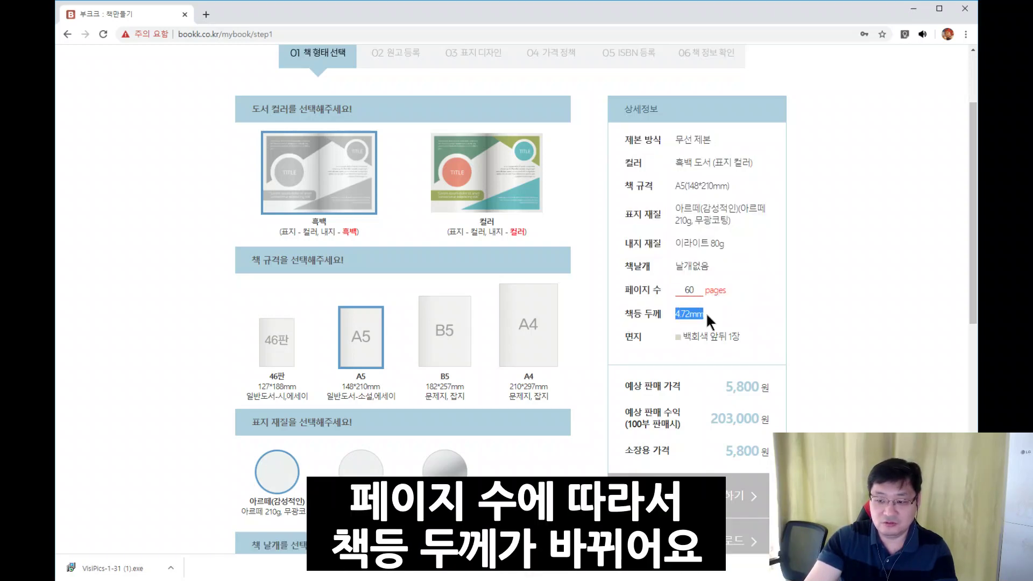
Enter page counts of 88 and 99 to compare the resulting spine thicknesses
double_click(694, 289)
text(88)
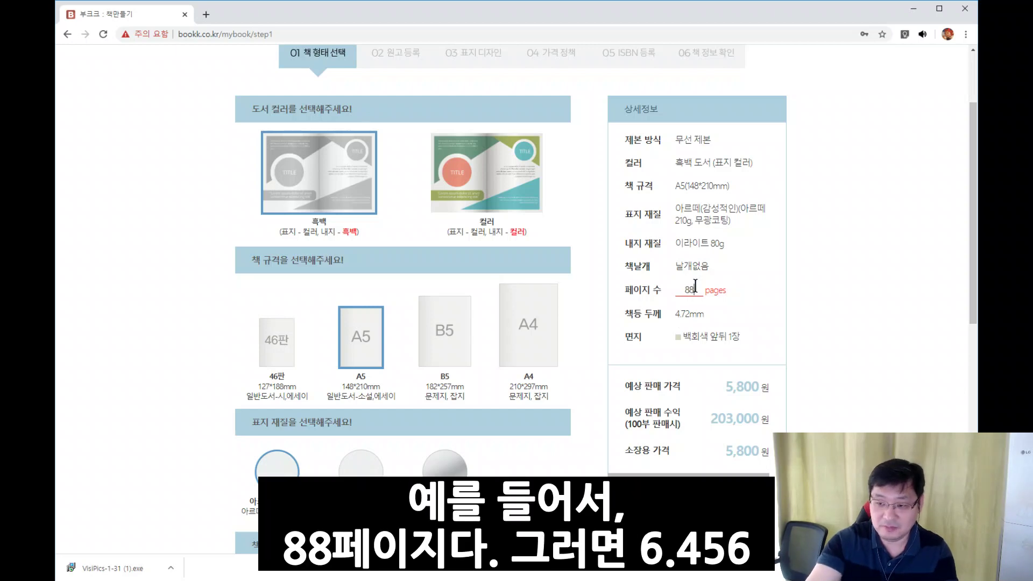
double_click(692, 291)
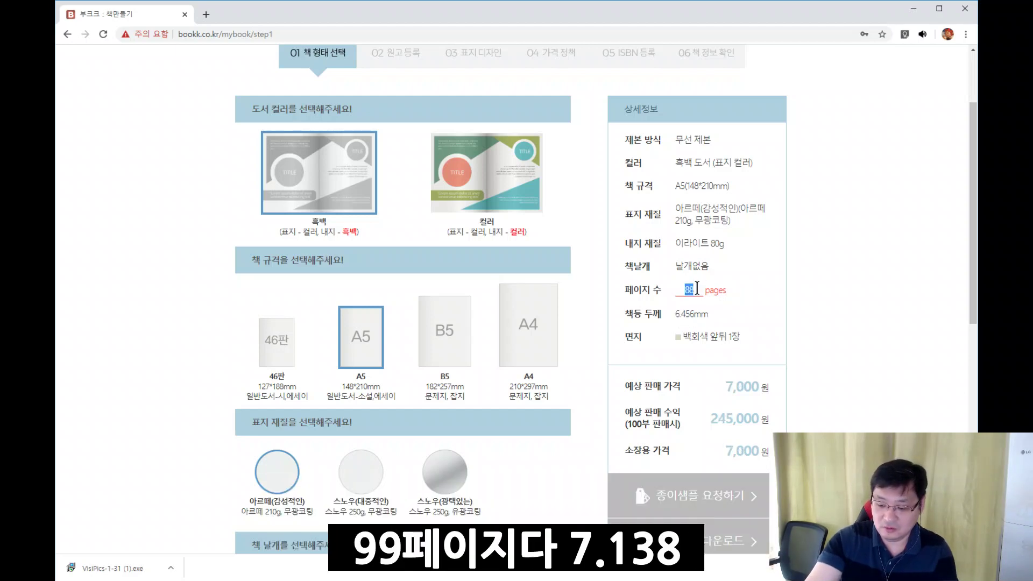
text(99)
click(673, 320)
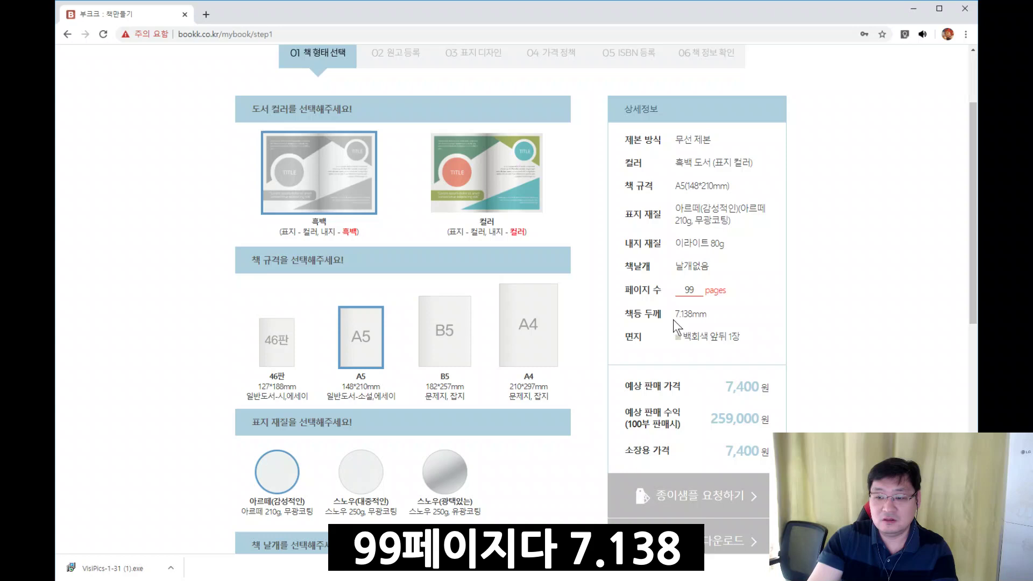
Set the page count to 250 and highlight the spine thickness value for noting down
double_click(703, 288)
text(250)
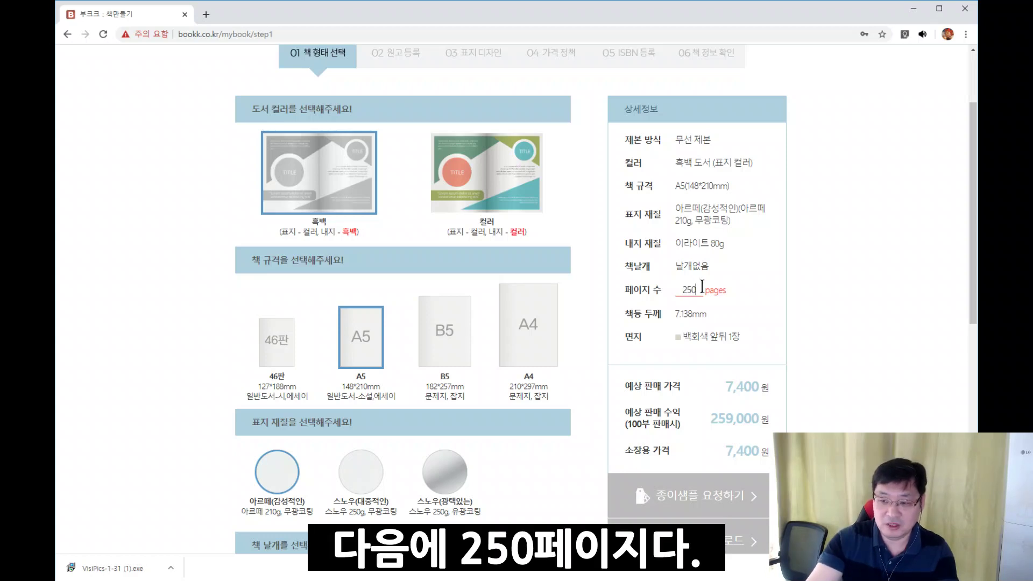
click(685, 319)
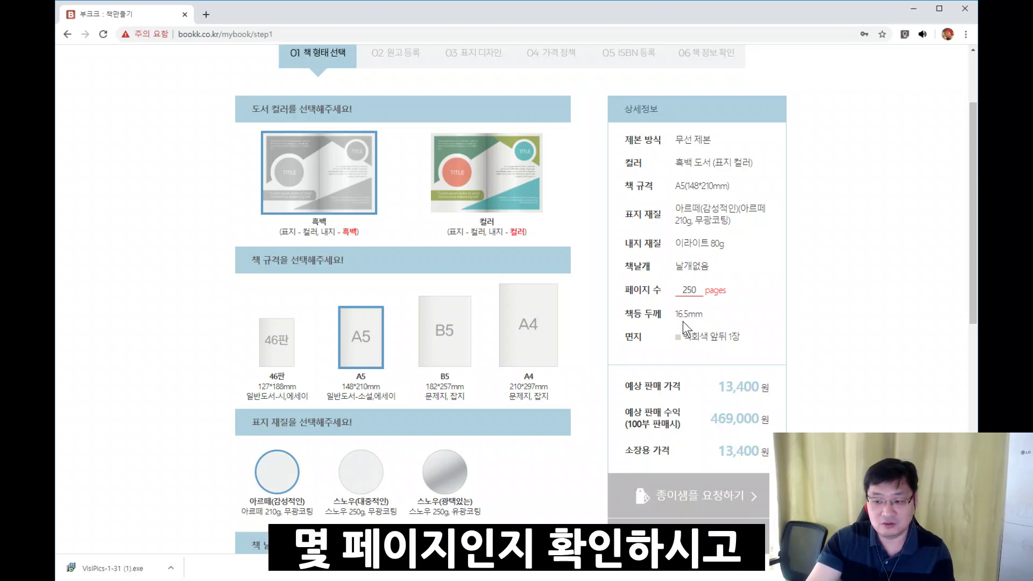
drag(674, 314, 702, 317)
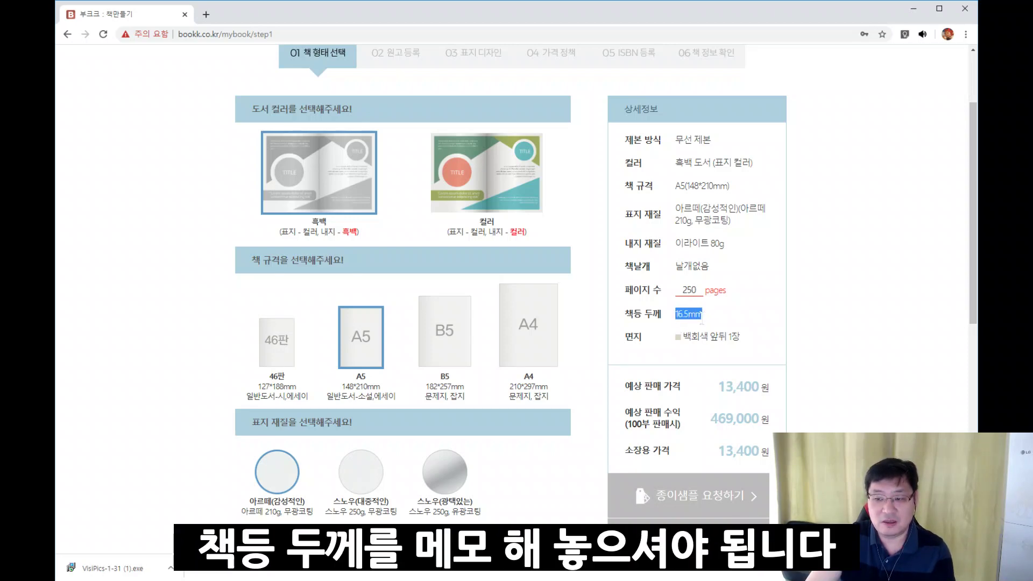
Clear the spine thickness highlight and continue to Step2 원고등록 with the chosen book format
click(670, 318)
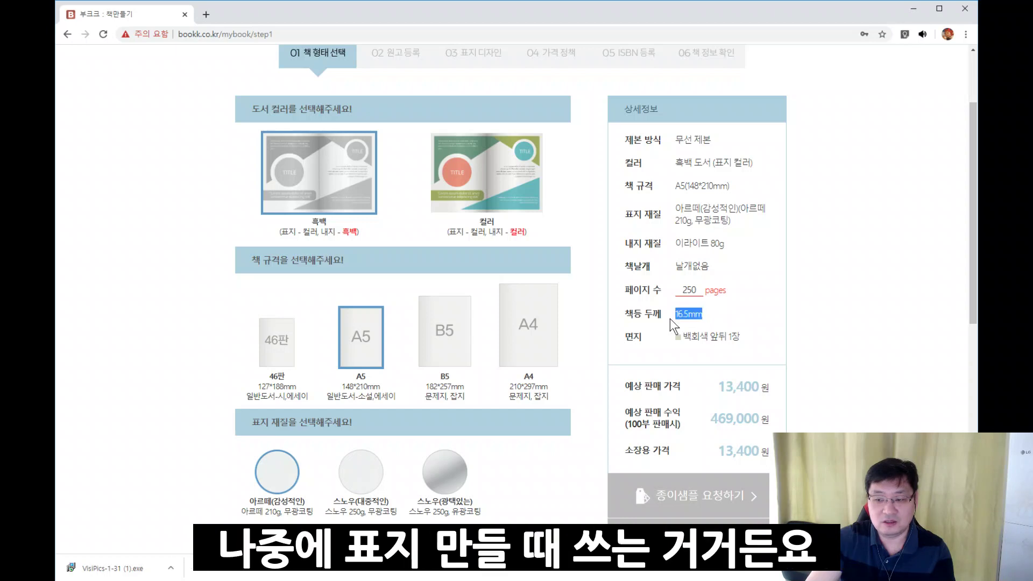
click(703, 318)
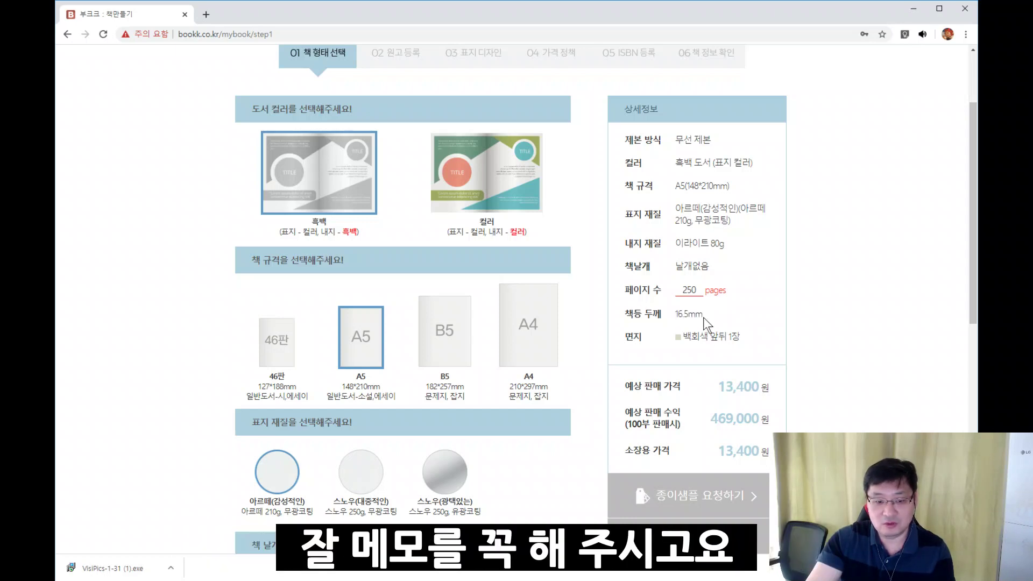
scroll(624, 380, down, 1)
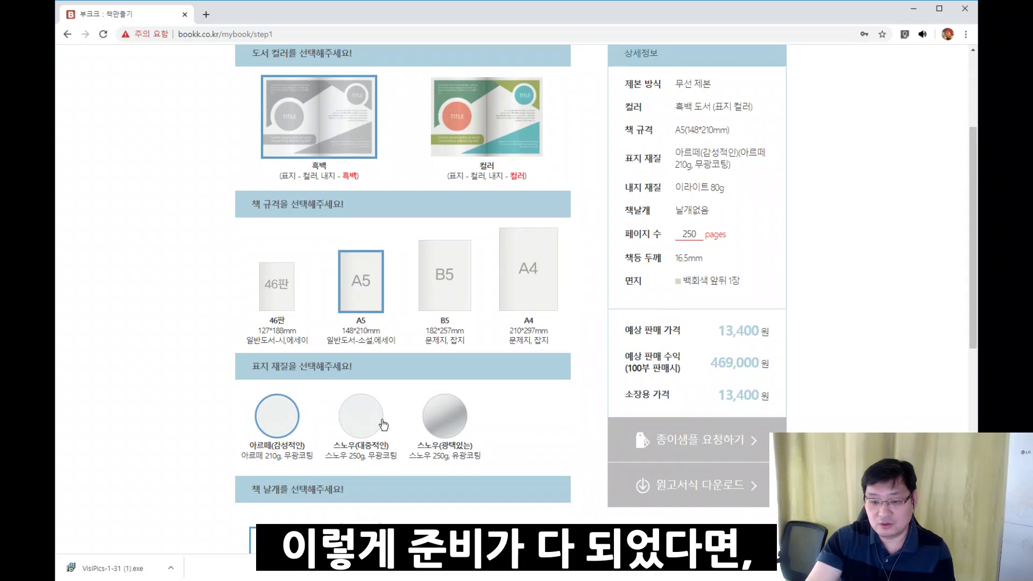
scroll(399, 447, down, 2)
scroll(457, 436, down, 2)
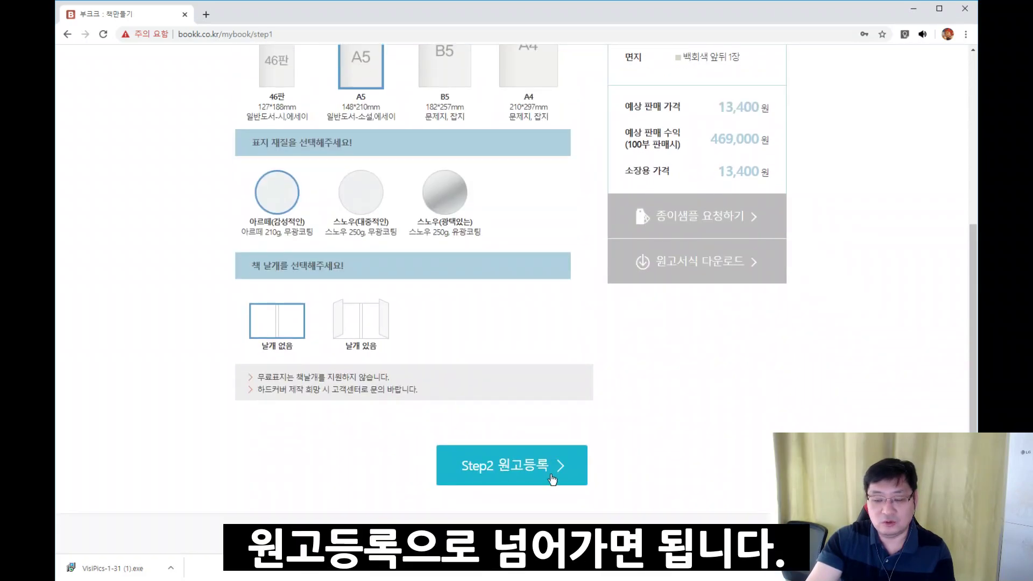
scroll(547, 472, up, 2)
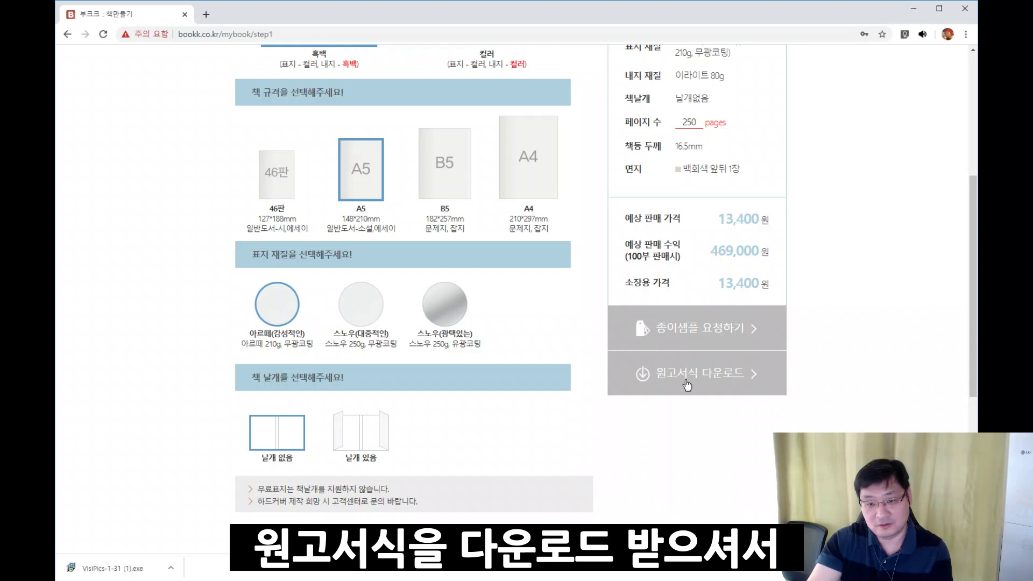
scroll(549, 411, down, 4)
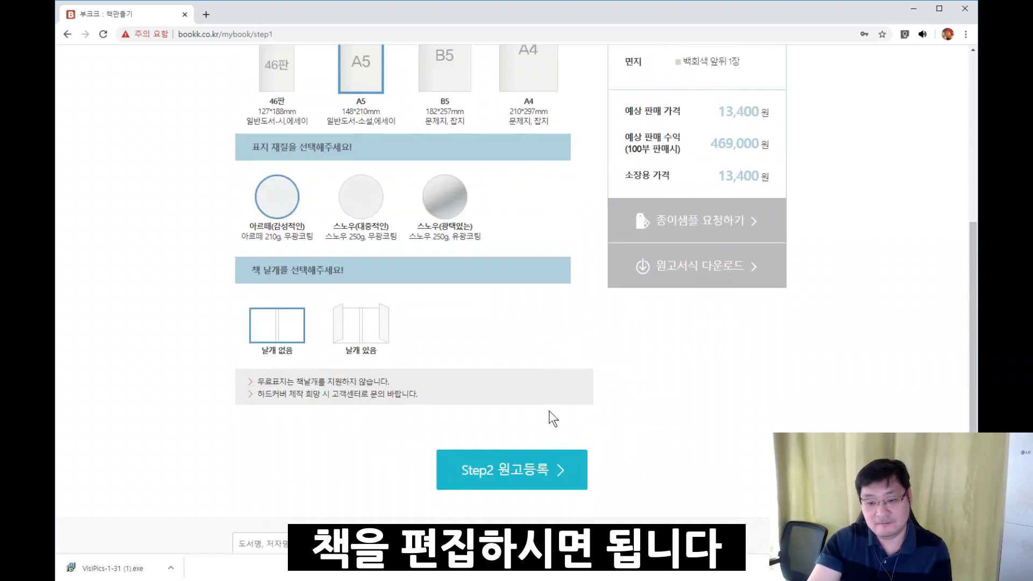
click(495, 361)
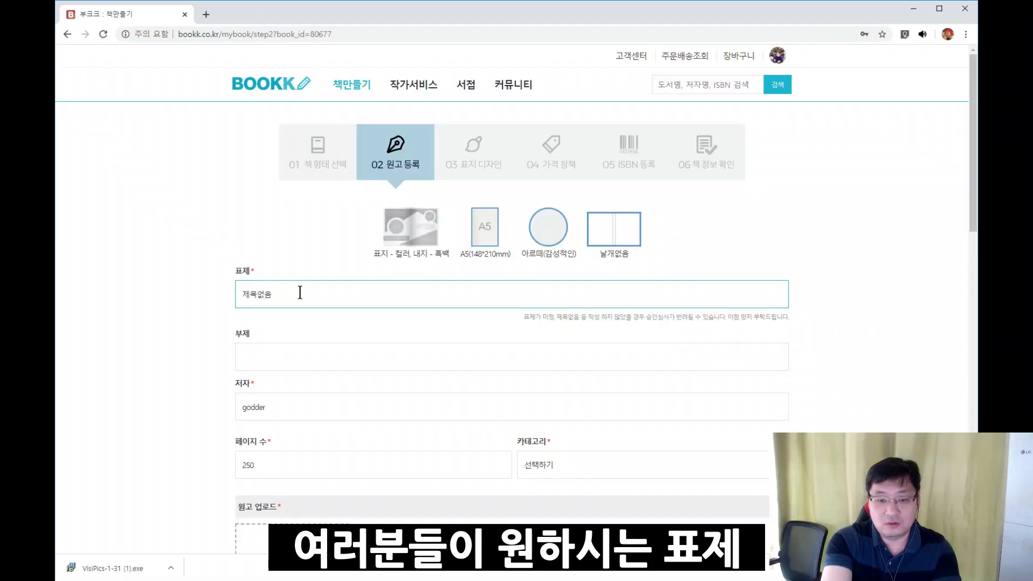
Replace the default book title in the 표제 field with 제제제목목목
key(BackSpace)
key(BackSpace)
key(BackSpace)
text(wpw)
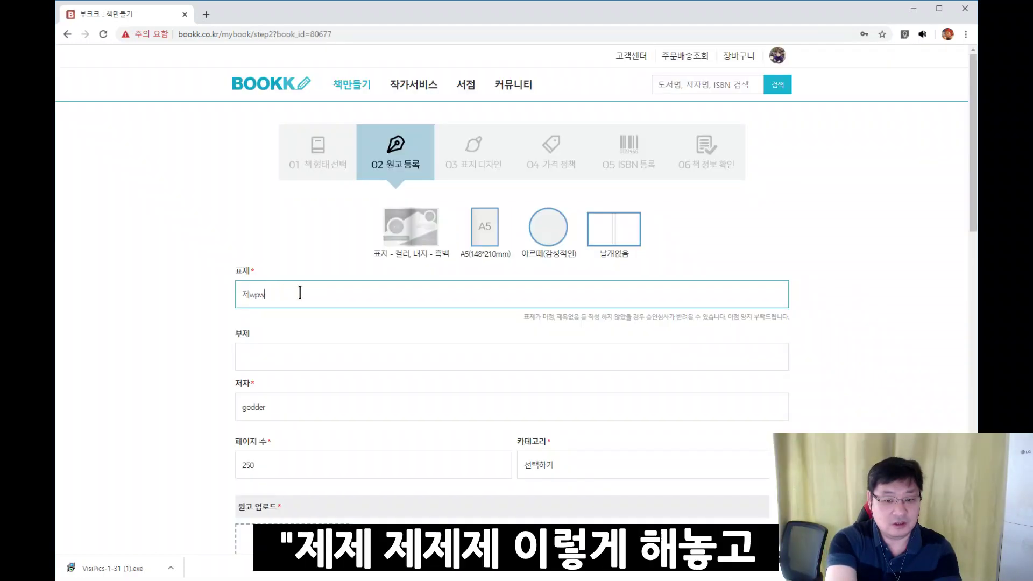
key(BackSpace)
key(BackSpace)
key(BackSpace)
text(제제제)
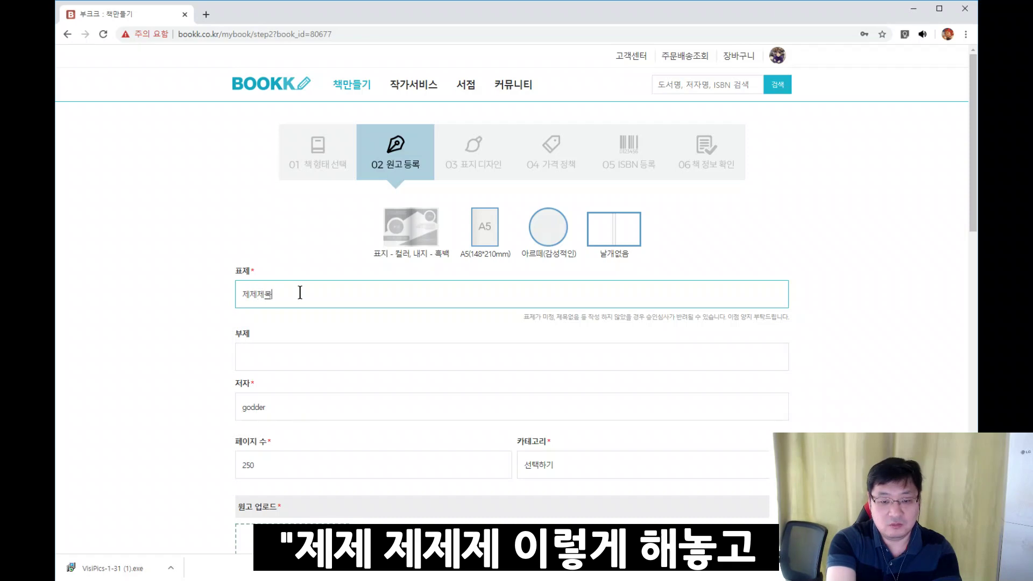
text(목)
key(Tab)
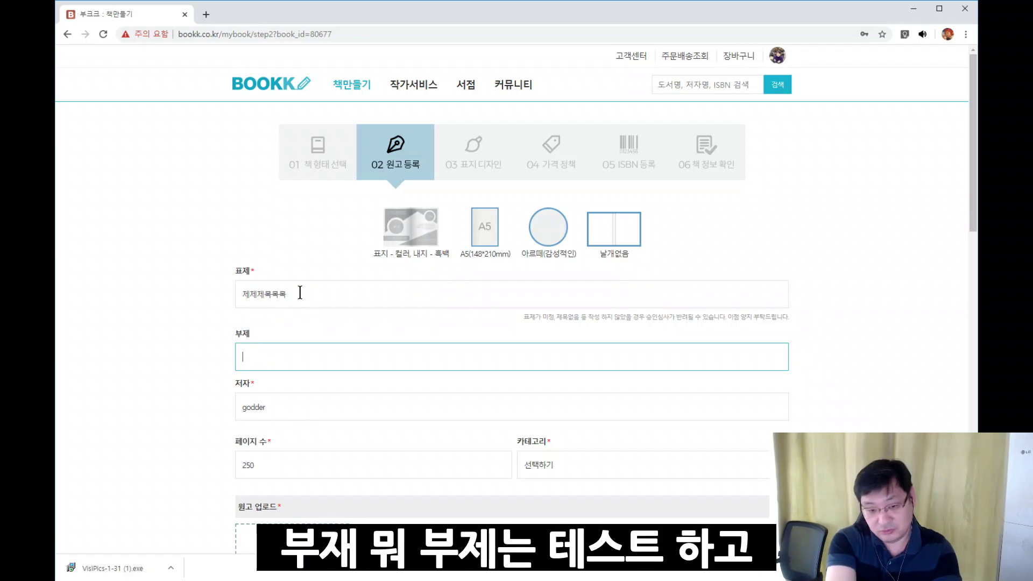
Enter 테스트 as the 부제 and fill in the author's pen name in the 저자 field
text(테스트)
key(Tab)
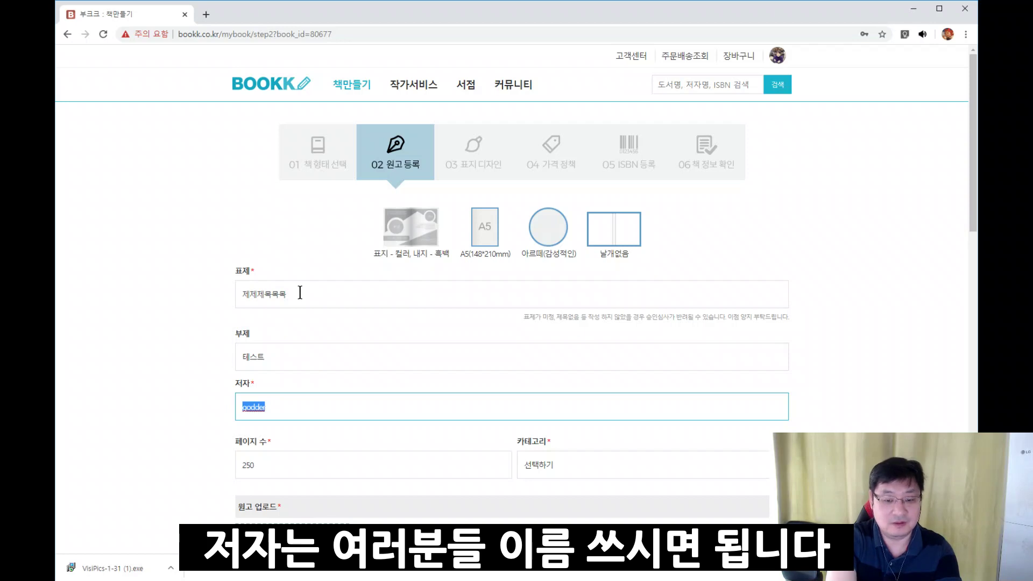
text(대디베어)
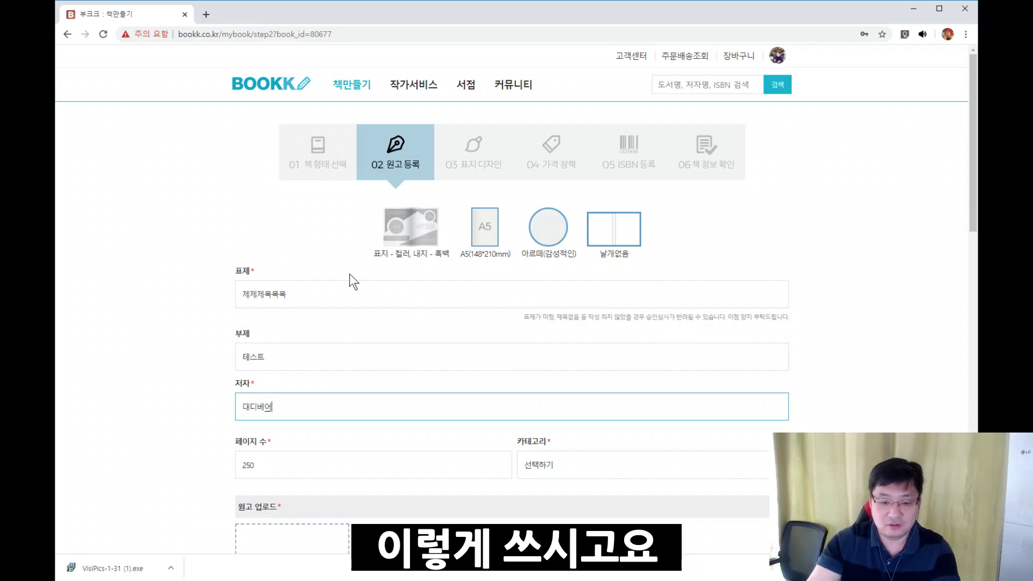
Keep the page count as it is and set the book's 카테고리 to 종교
click(269, 473)
scroll(628, 443, down, 1)
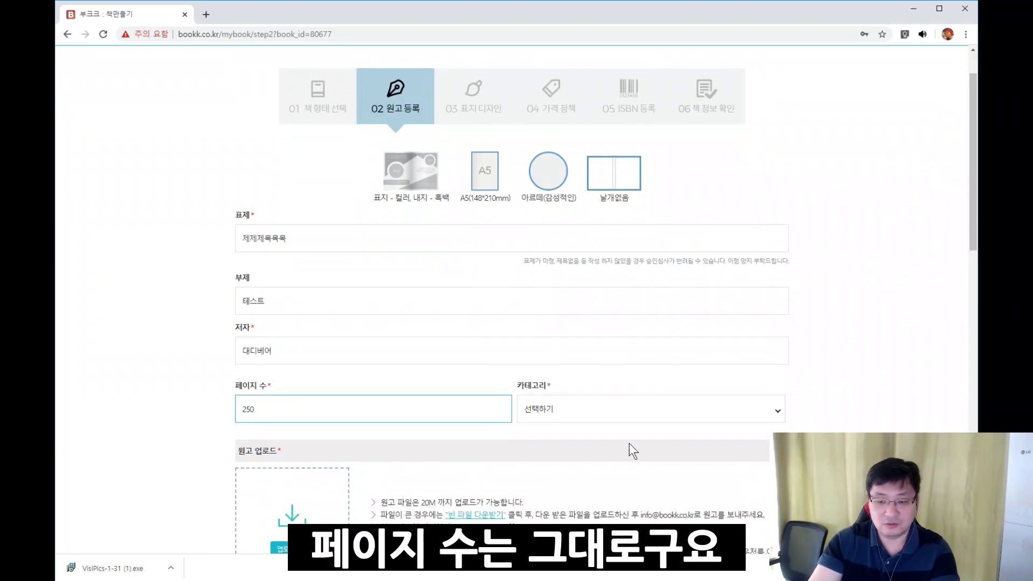
click(595, 418)
scroll(608, 349, down, 3)
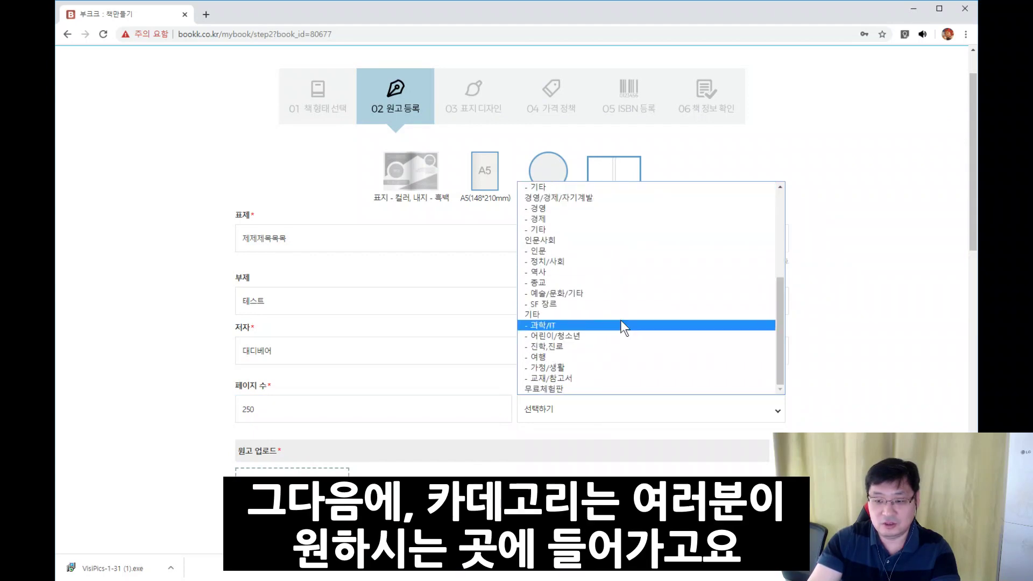
click(623, 283)
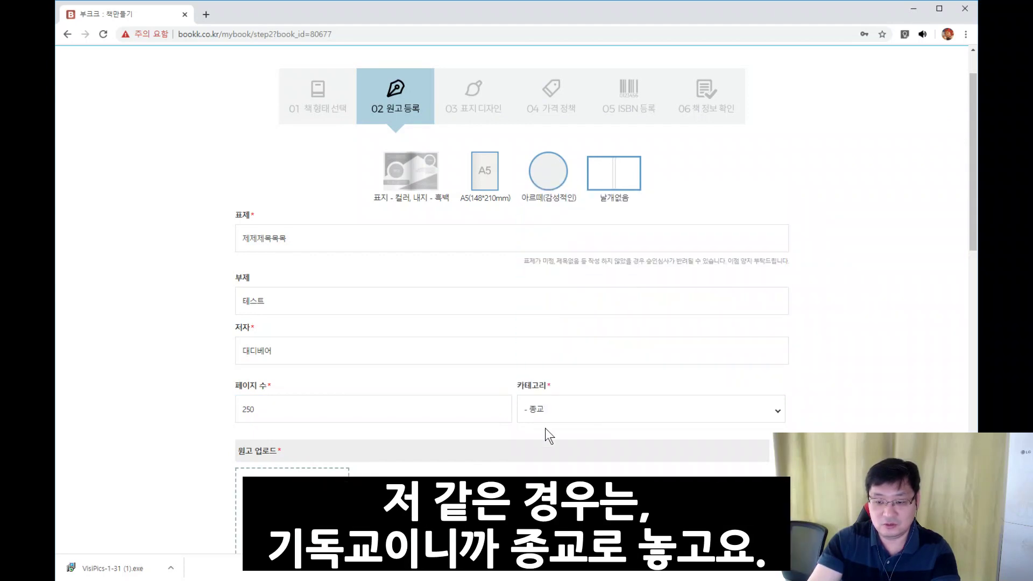
Select ISBN 발부 책 판매용 as the 도서 제작 목적, below the manuscript upload area
scroll(347, 432, down, 4)
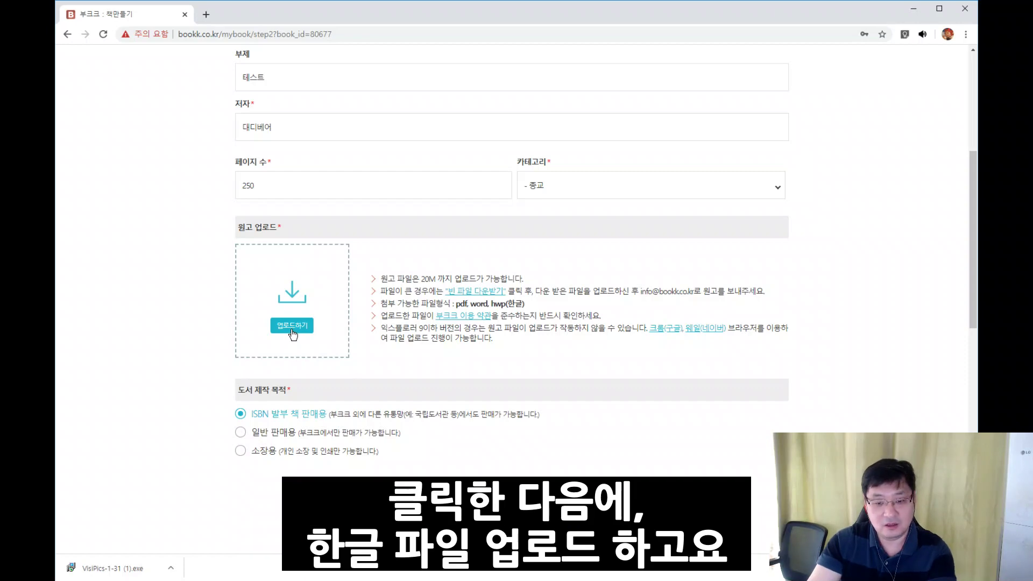
drag(258, 418, 287, 418)
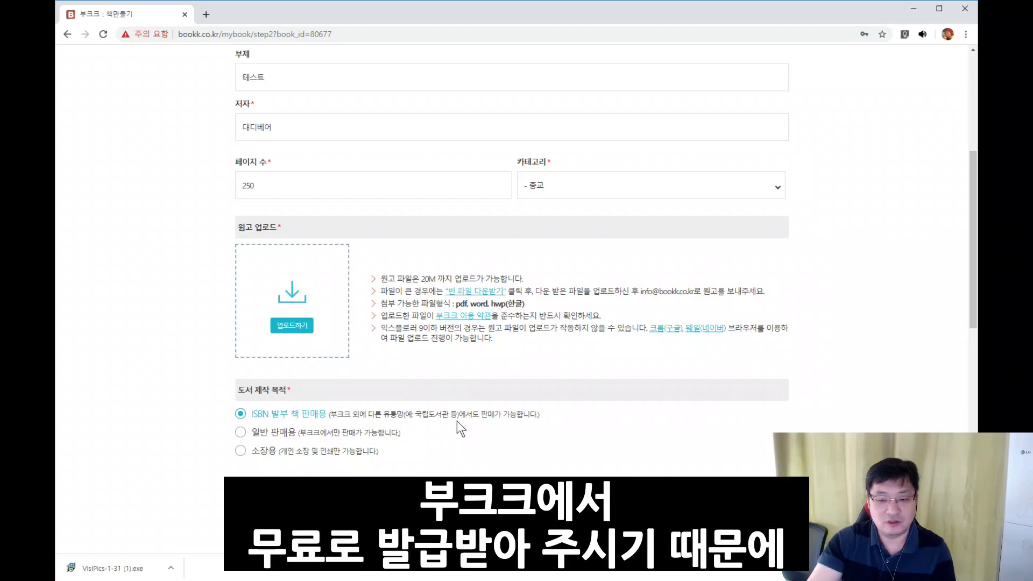
click(241, 415)
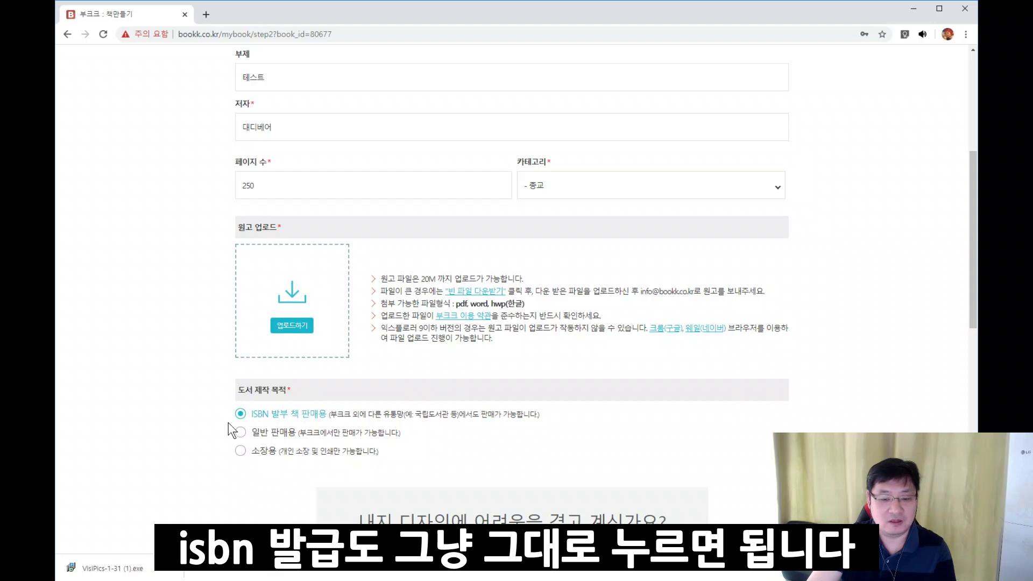
Proceed to Step3 표지등록 without uploading a manuscript file and dismiss the alert
scroll(198, 430, down, 6)
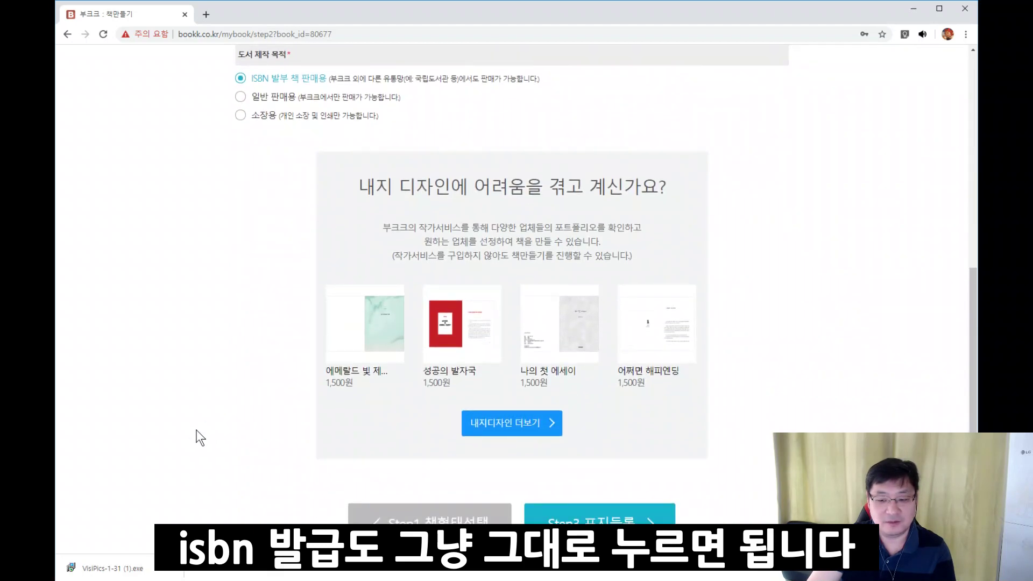
scroll(199, 433, down, 1)
click(641, 464)
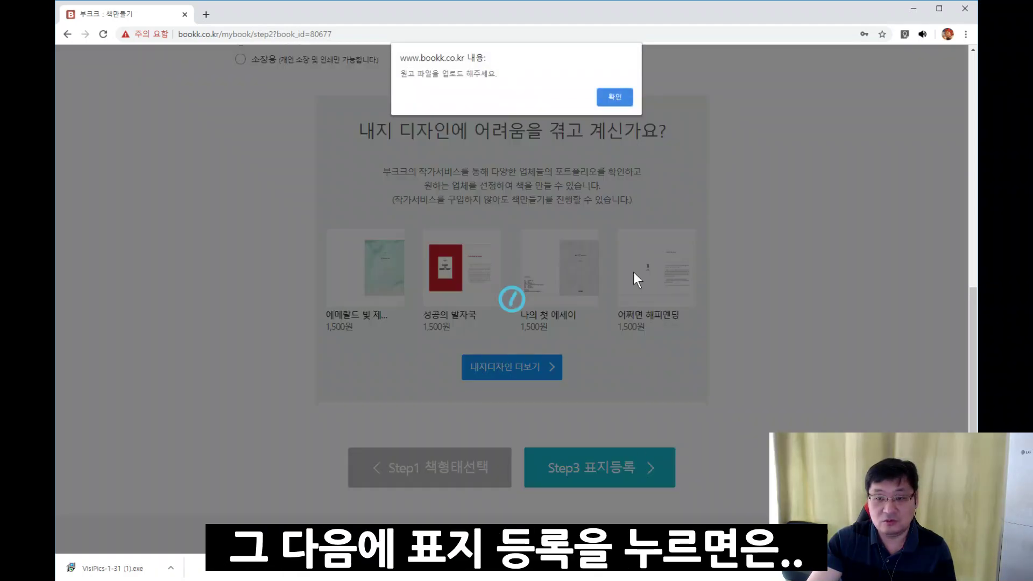
click(616, 98)
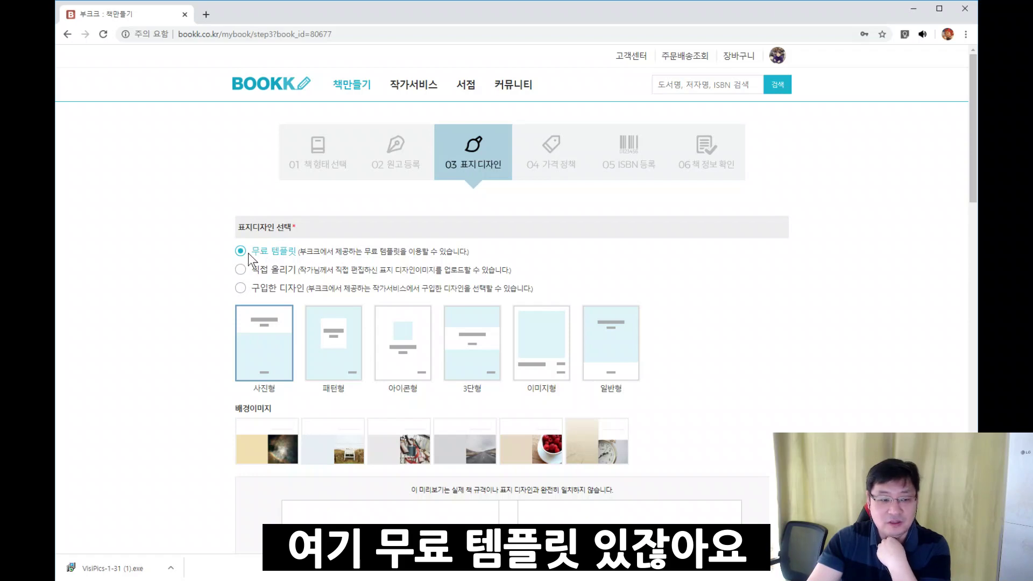
Look through the 직접 올리기 and 구입한 디자인 cover options, and return to 무료 템플릿
click(240, 271)
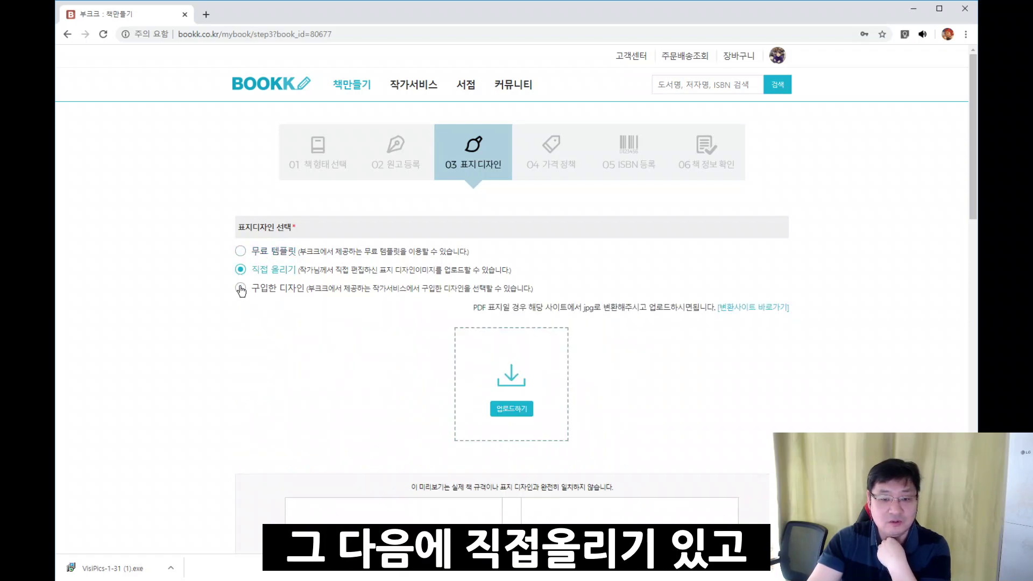
click(240, 289)
click(241, 252)
scroll(184, 354, down, 1)
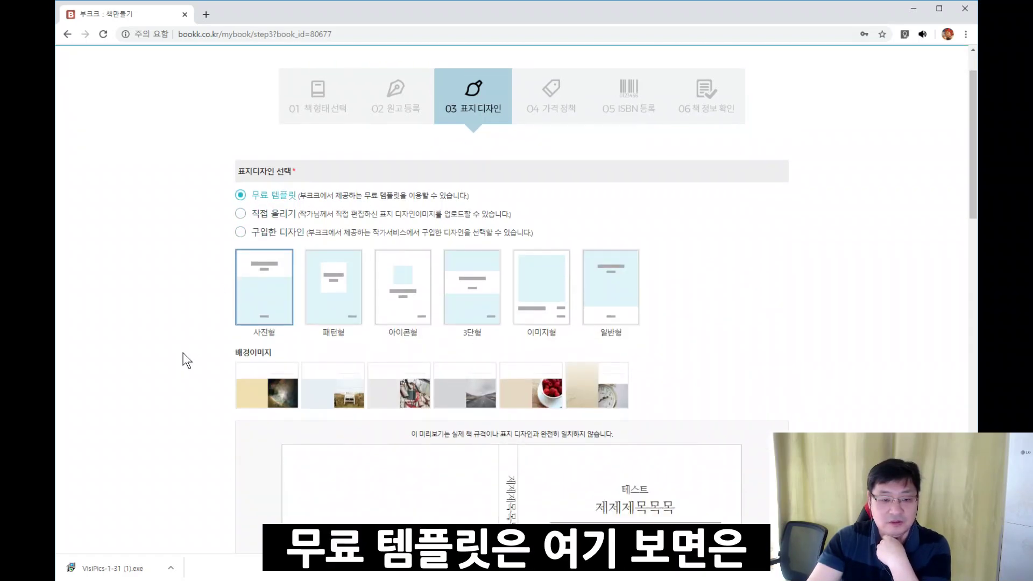
Switch to the XMind map and examine the 무료 note under 5단계 - 표지 결정
key(alt+Tab)
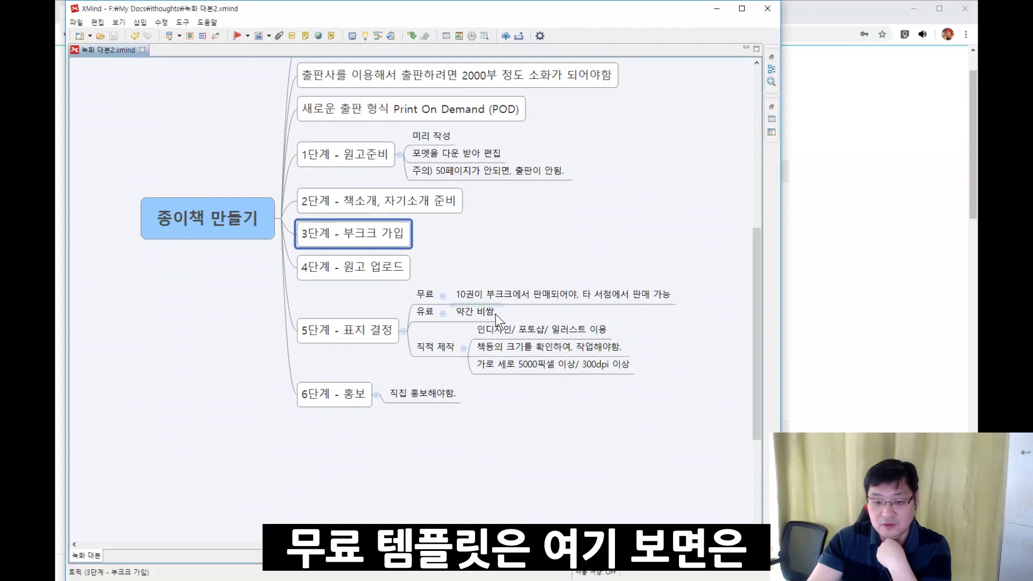
click(353, 330)
drag(434, 269, 427, 349)
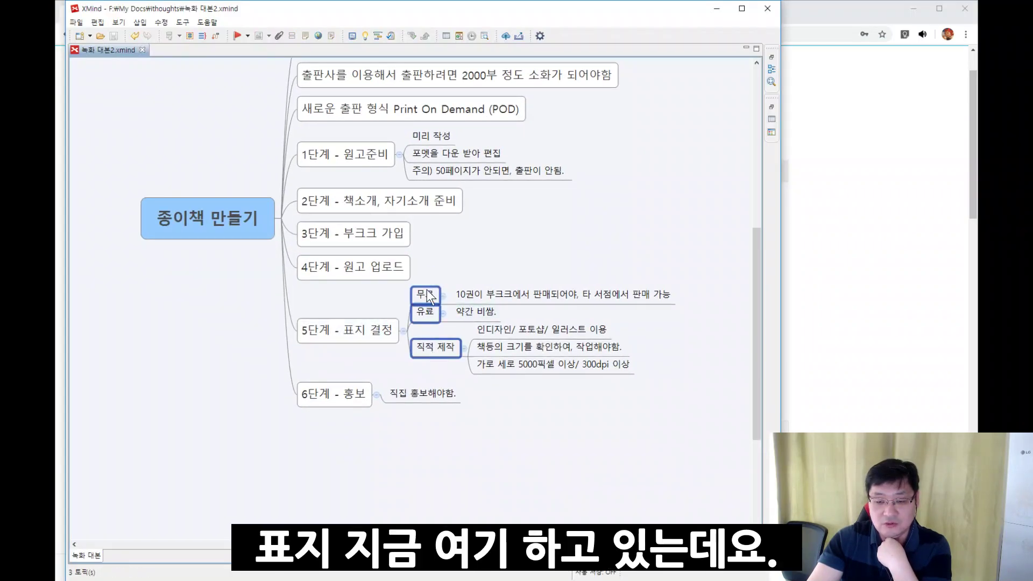
click(427, 257)
drag(425, 303, 425, 304)
drag(461, 265, 516, 293)
drag(588, 292, 592, 289)
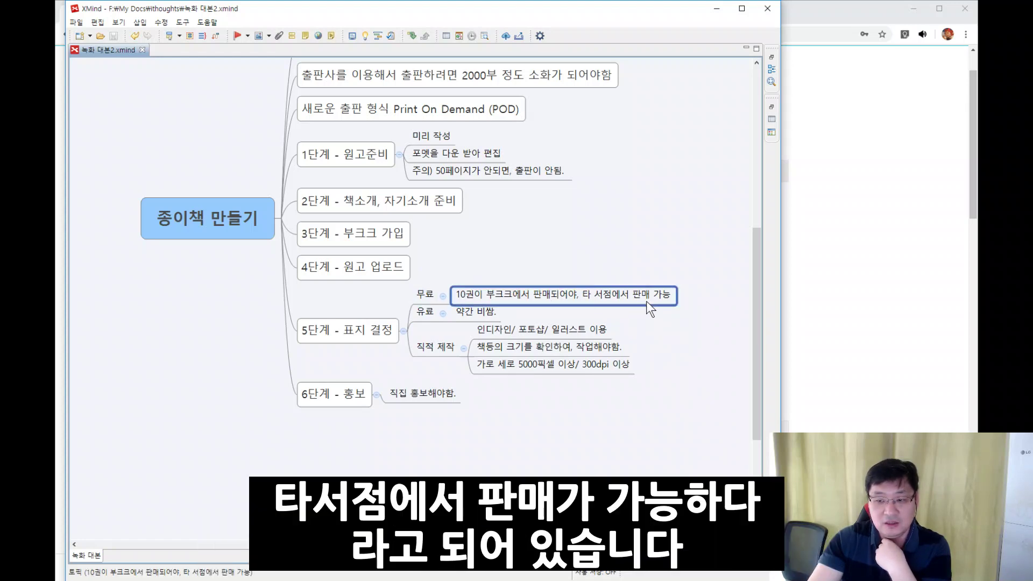
Switch back to the Chrome browser and highlight the 무료 템플릿 option's description
click(813, 296)
drag(251, 195, 342, 202)
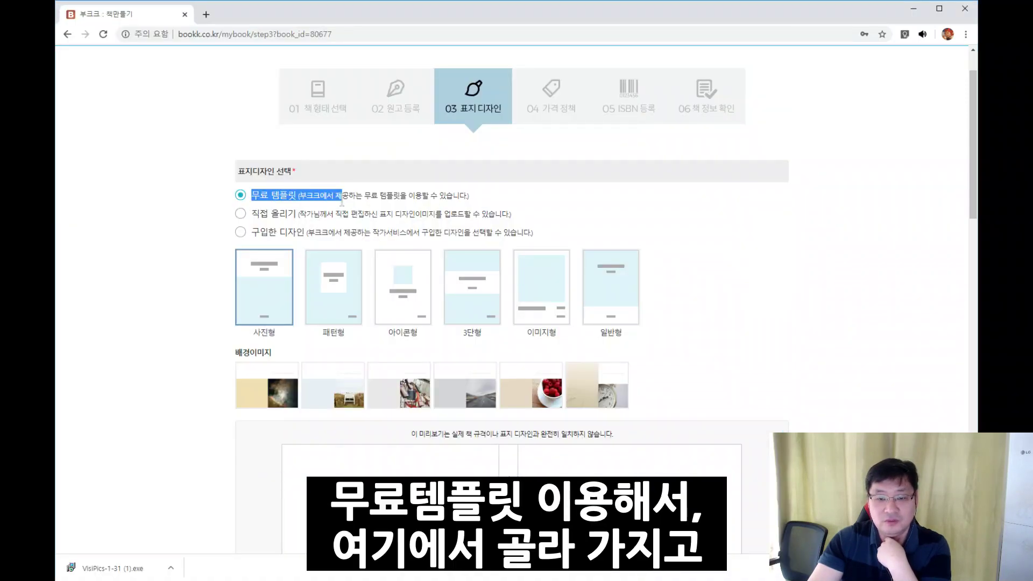
click(342, 202)
Try the 패턴형, 3단형, 이미지형 and 일반형 cover templates with different background images
scroll(287, 232, down, 2)
click(327, 207)
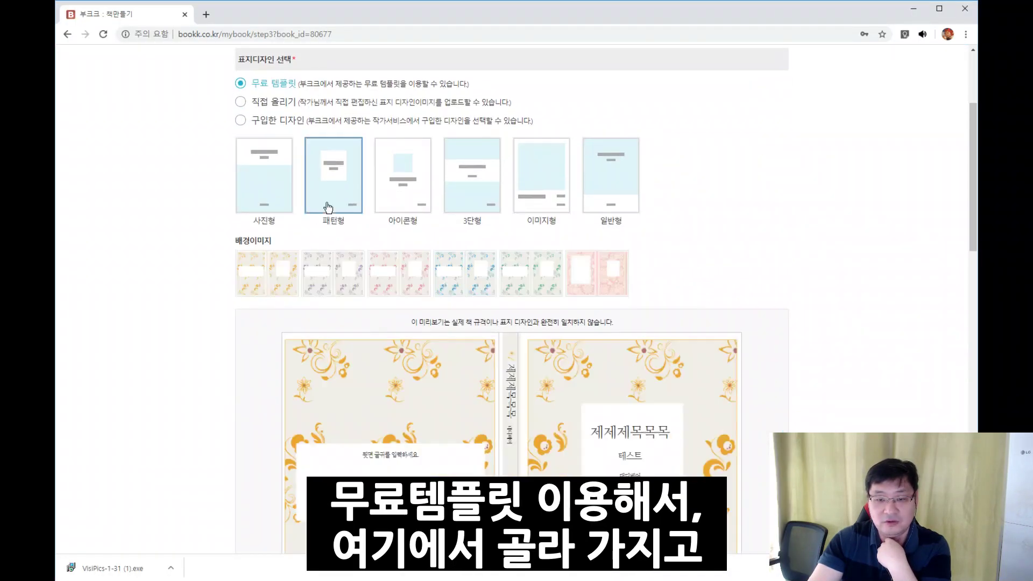
click(323, 287)
click(481, 189)
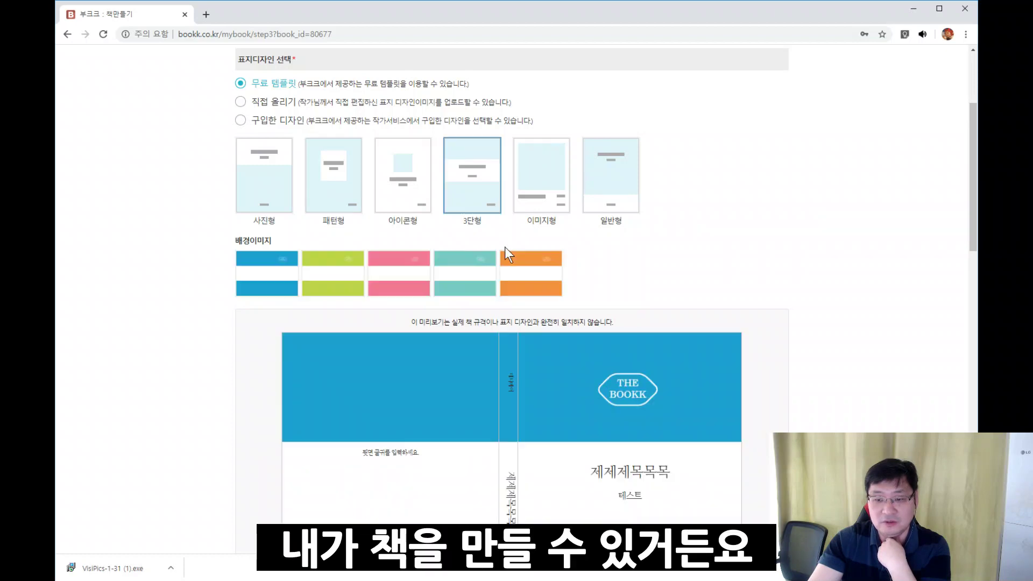
click(492, 280)
click(551, 194)
click(532, 277)
click(607, 201)
scroll(784, 313, down, 2)
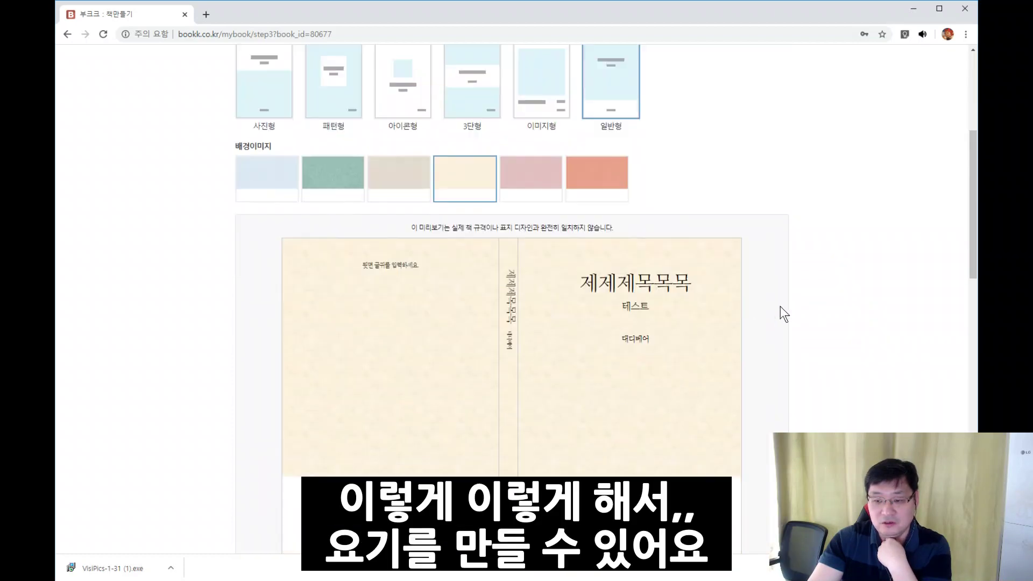
Apply the 패턴형 template to the cover and review the full cover preview
scroll(781, 307, down, 1)
scroll(775, 307, up, 3)
click(332, 197)
scroll(242, 379, down, 5)
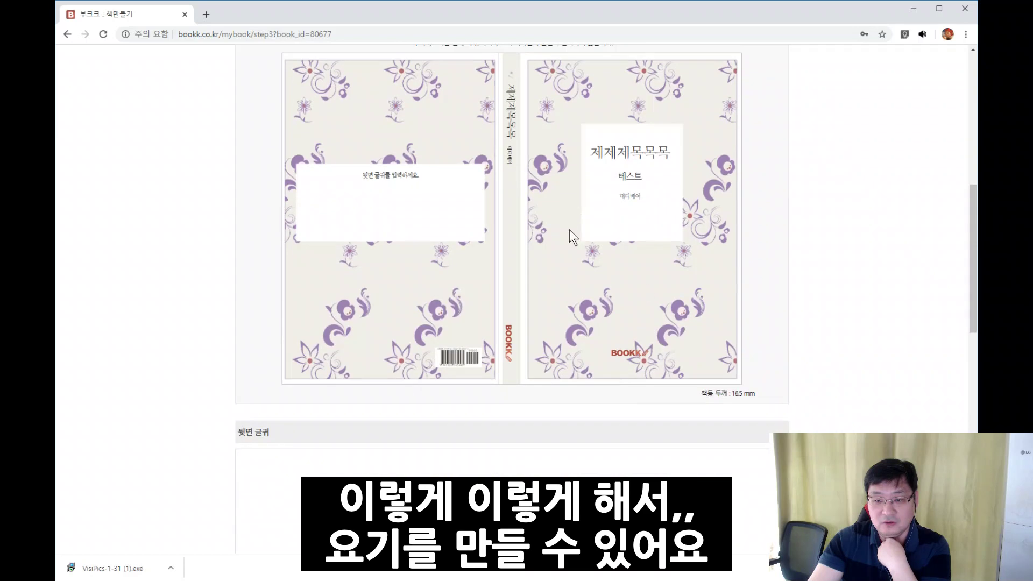
scroll(219, 345, up, 2)
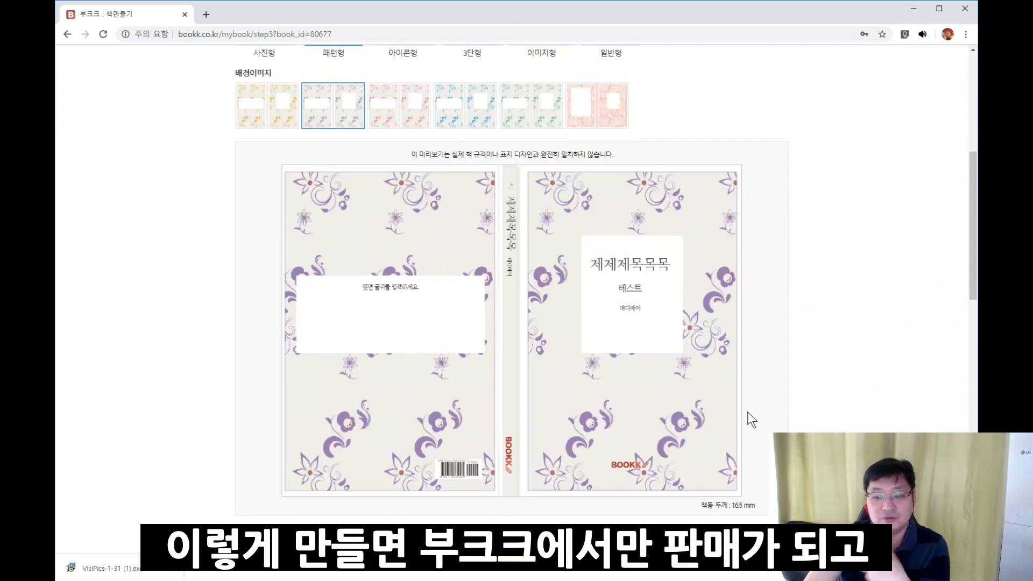
scroll(787, 423, up, 6)
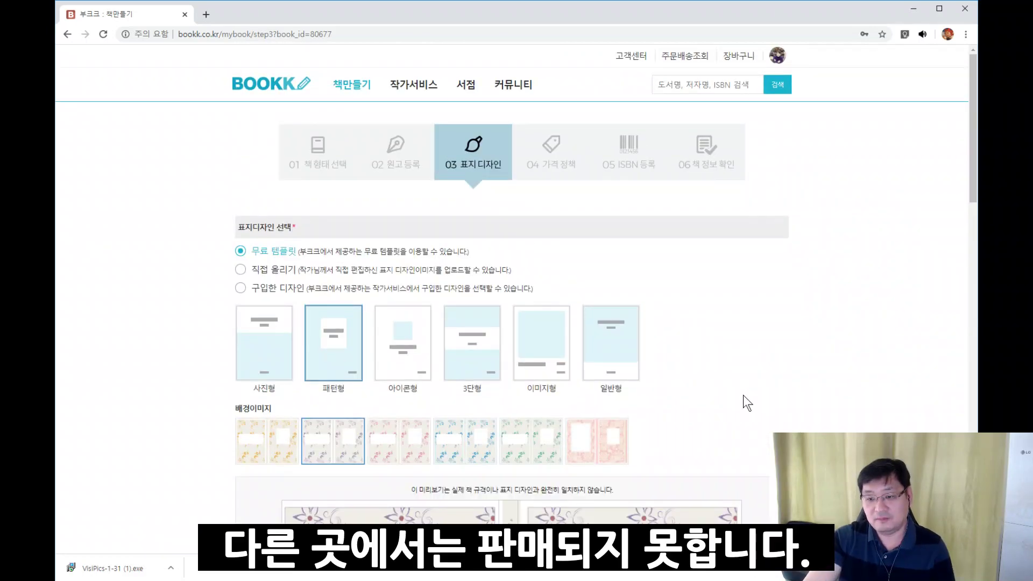
scroll(769, 403, down, 6)
scroll(791, 429, up, 6)
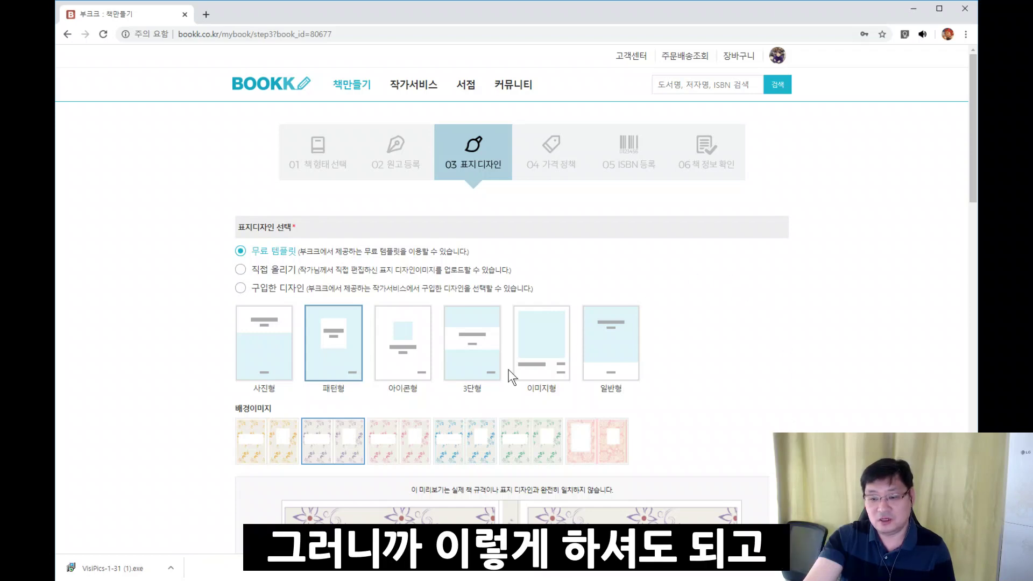
Change the 패턴형 cover's 배경이미지 to the orange floral pattern and check the preview
click(284, 455)
scroll(217, 495, down, 4)
scroll(217, 493, up, 3)
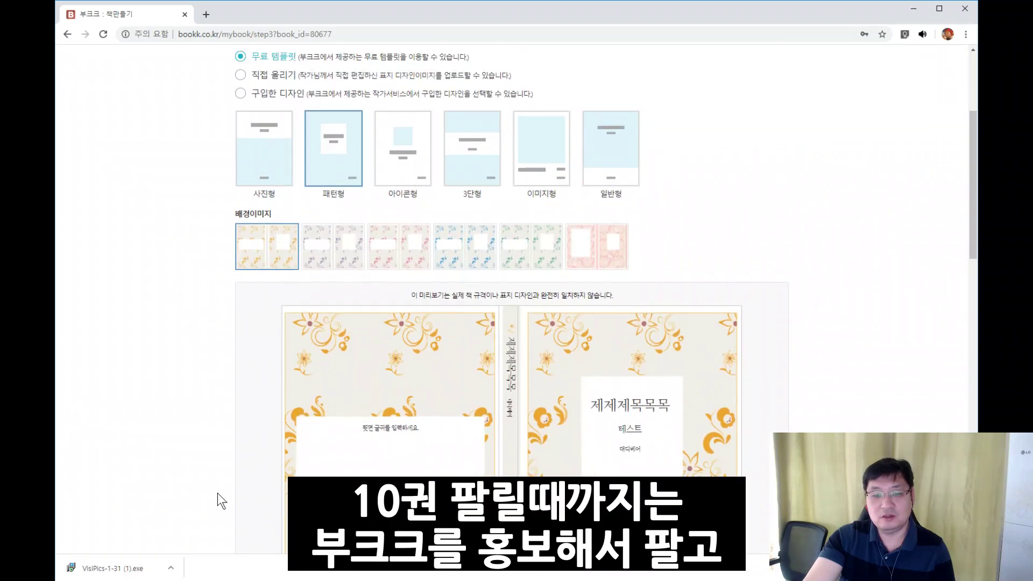
Select the 구입한 디자인 cover option and highlight the note about finding covers in 작가서비스
scroll(218, 493, down, 1)
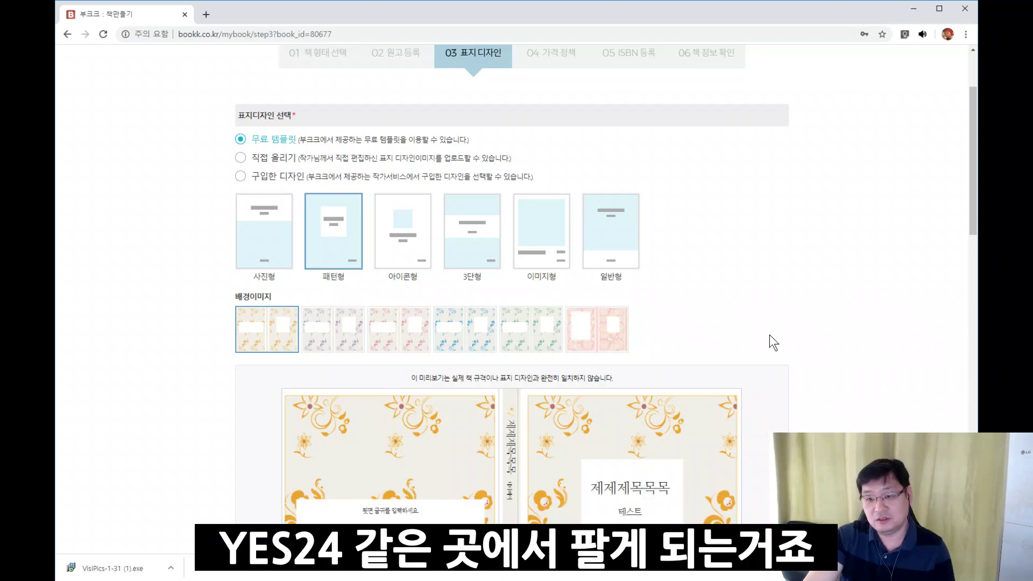
click(241, 178)
scroll(219, 355, down, 3)
scroll(219, 354, up, 2)
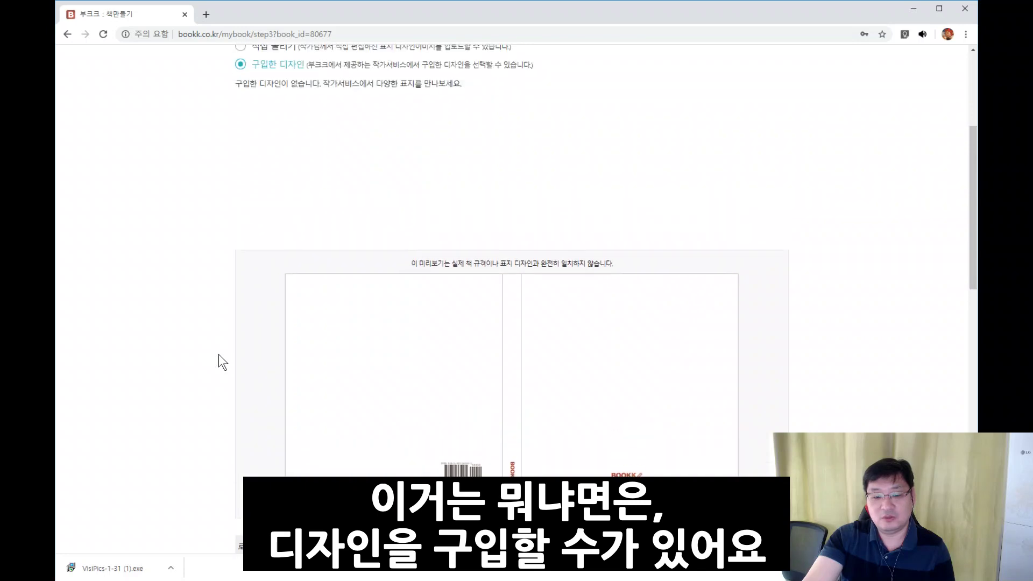
drag(251, 135, 447, 138)
click(447, 138)
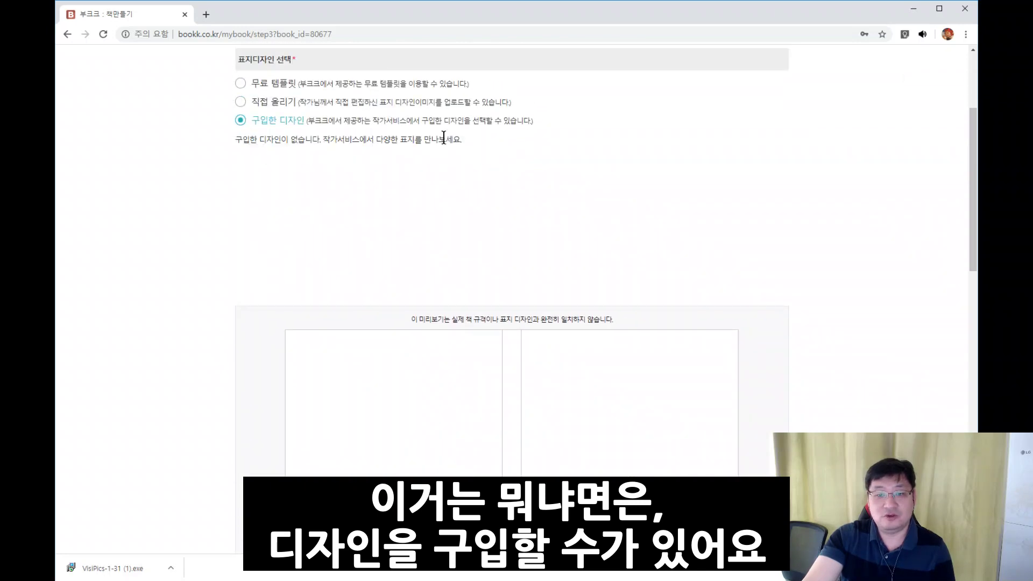
Browse the cover designs sold in 작가서비스 and open the 노래하는 새벽 cover
scroll(431, 161, up, 3)
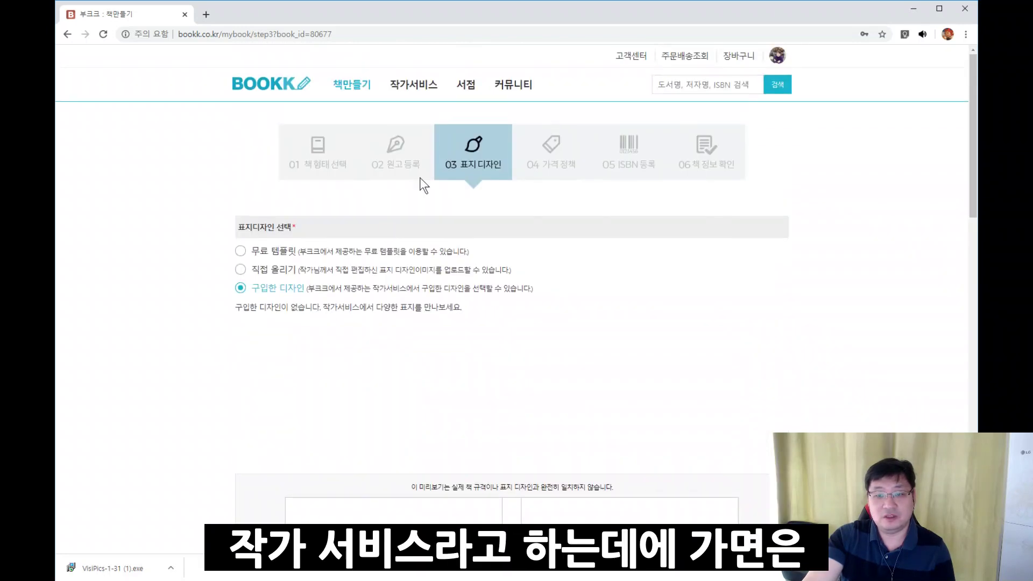
click(418, 89)
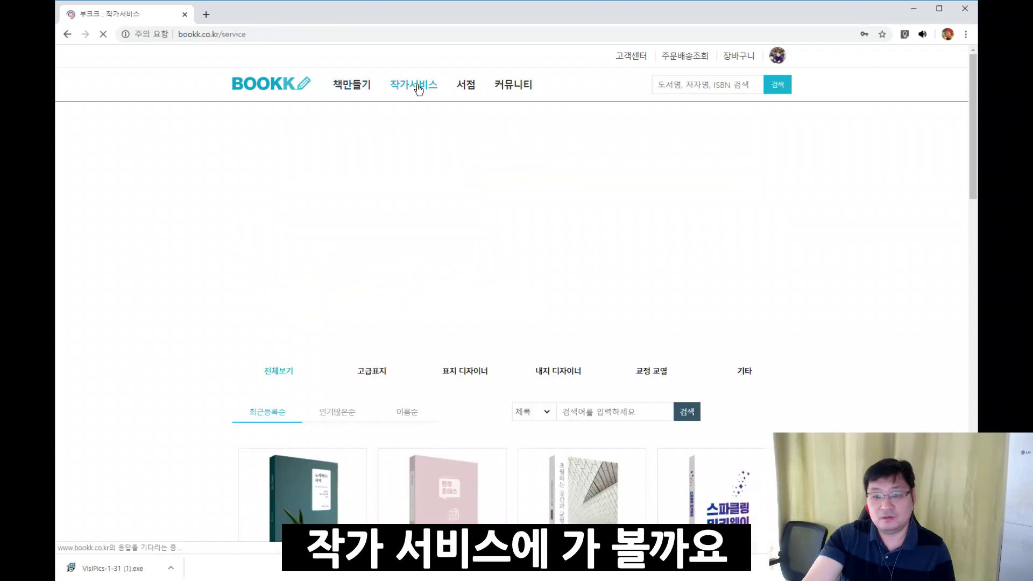
scroll(444, 338, down, 5)
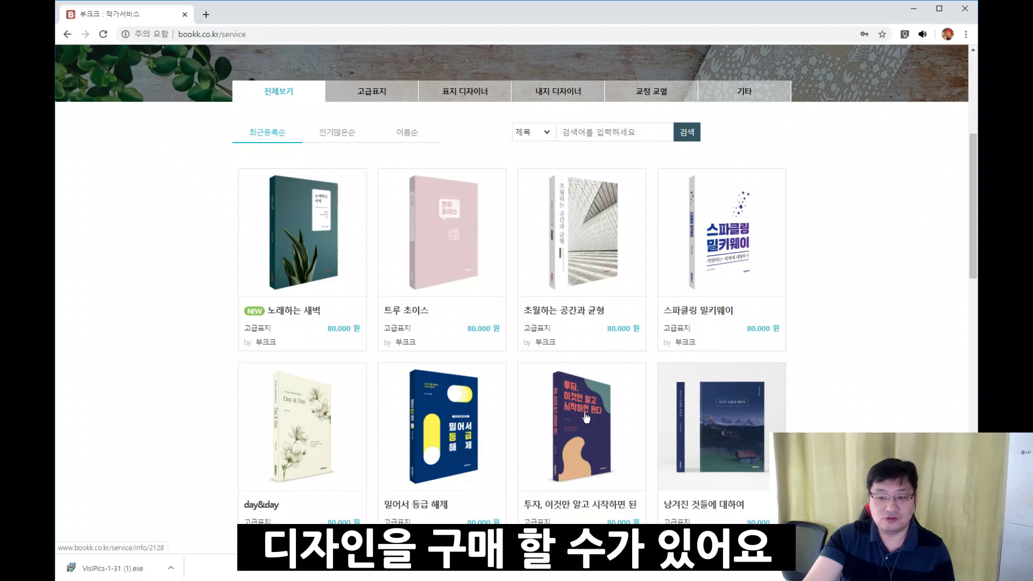
click(311, 267)
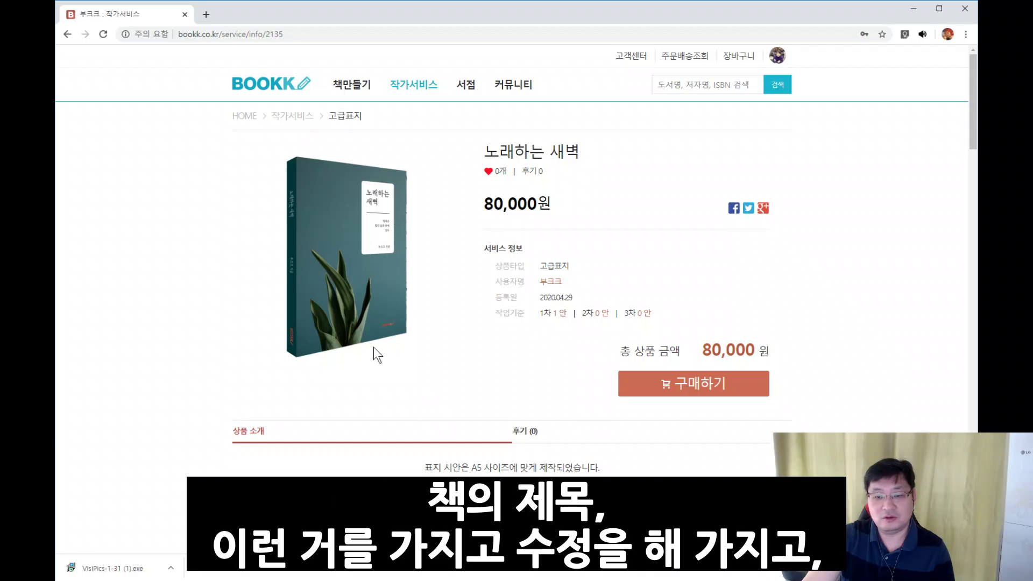
Review the 노래하는 새벽 cover's layout samples and its 표지 구매 전 꼭 확인할 사항 notes
scroll(377, 360, down, 10)
scroll(477, 426, down, 2)
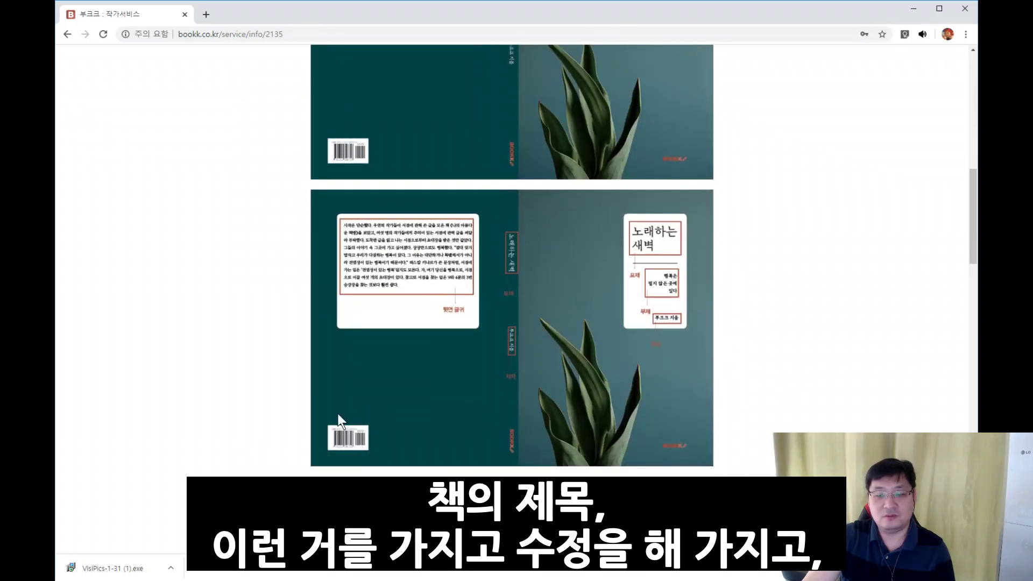
scroll(302, 420, down, 1)
scroll(301, 433, down, 6)
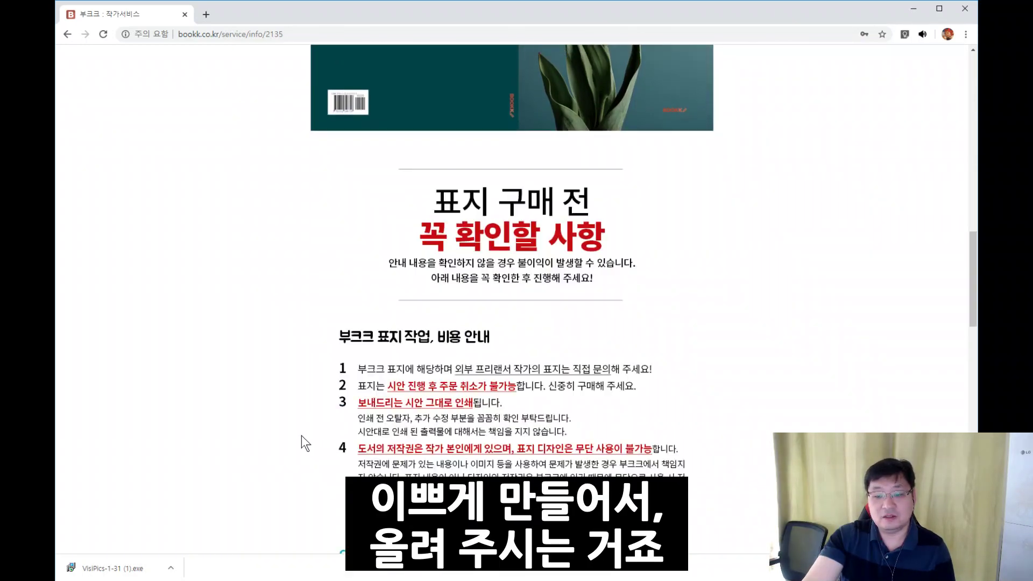
scroll(306, 438, up, 12)
scroll(309, 434, up, 7)
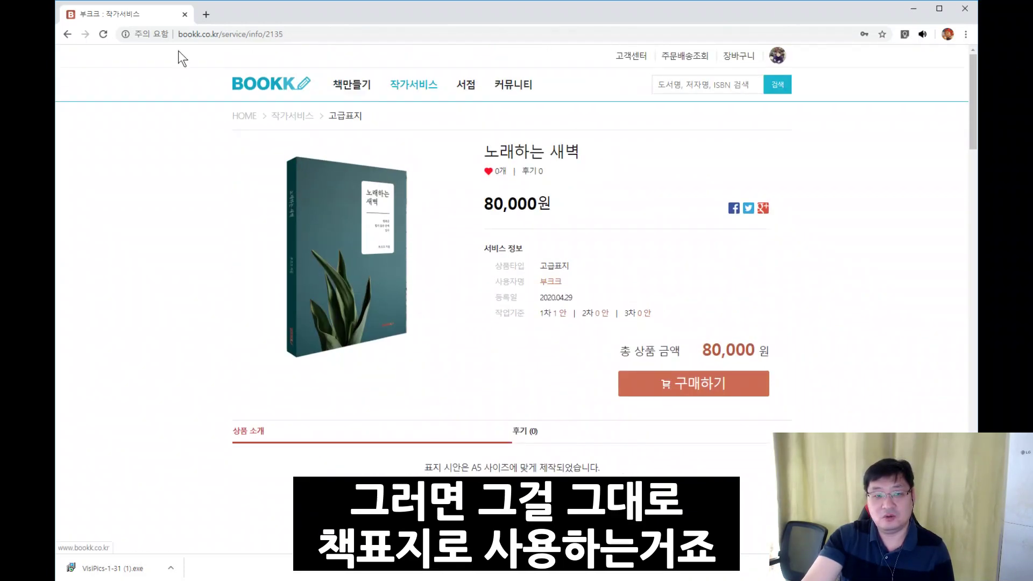
Return to the 표지 디자인 step, choose 직접 올리기 and review its upload area and cover preview
click(67, 35)
click(67, 35)
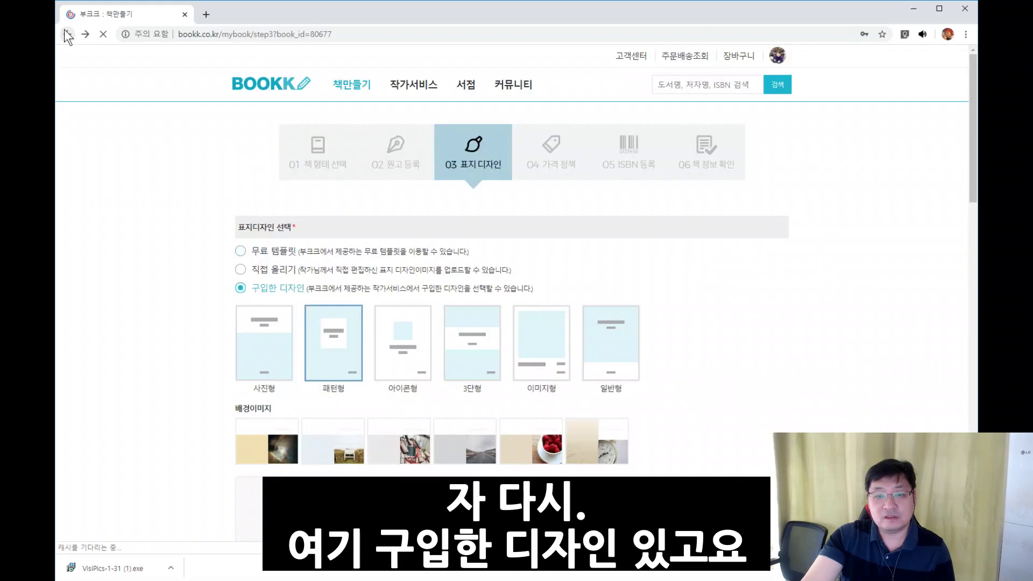
click(241, 288)
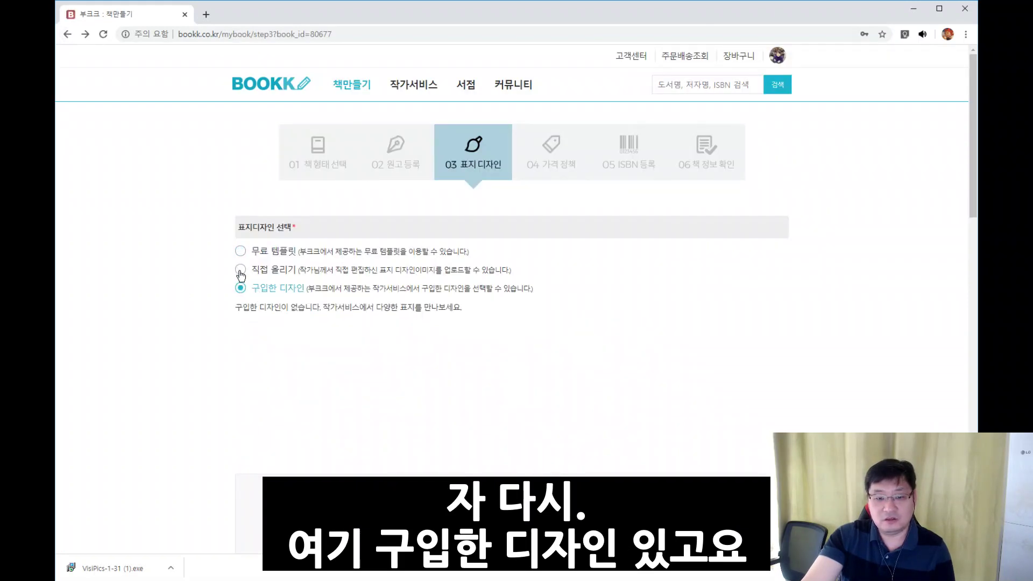
click(240, 271)
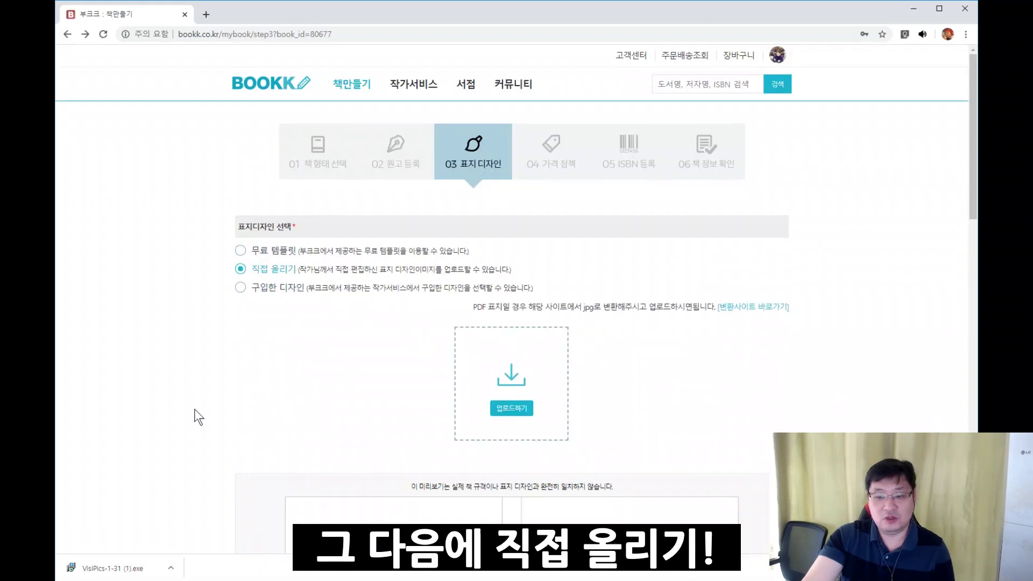
scroll(197, 377, down, 3)
scroll(199, 339, down, 2)
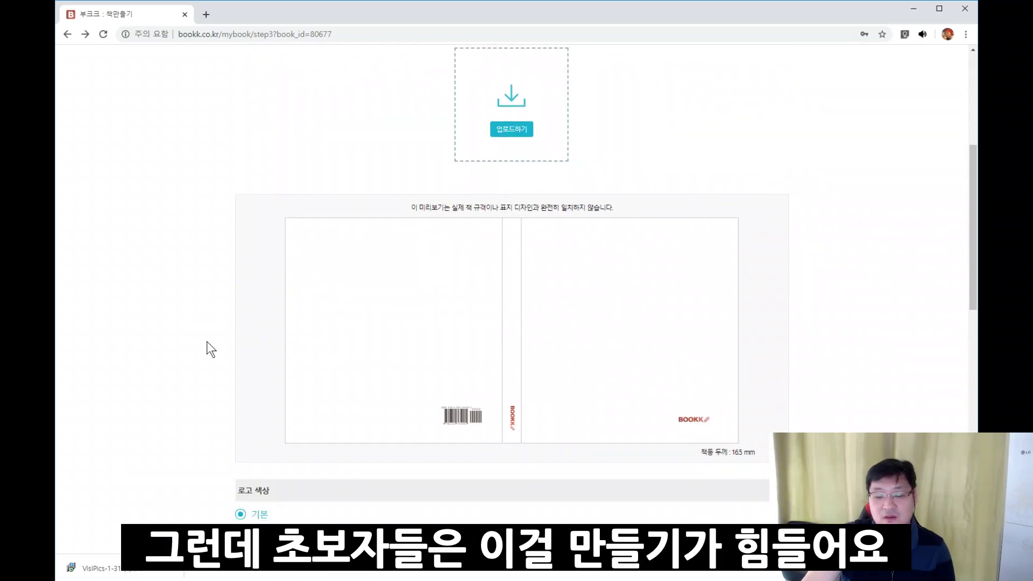
scroll(205, 340, up, 1)
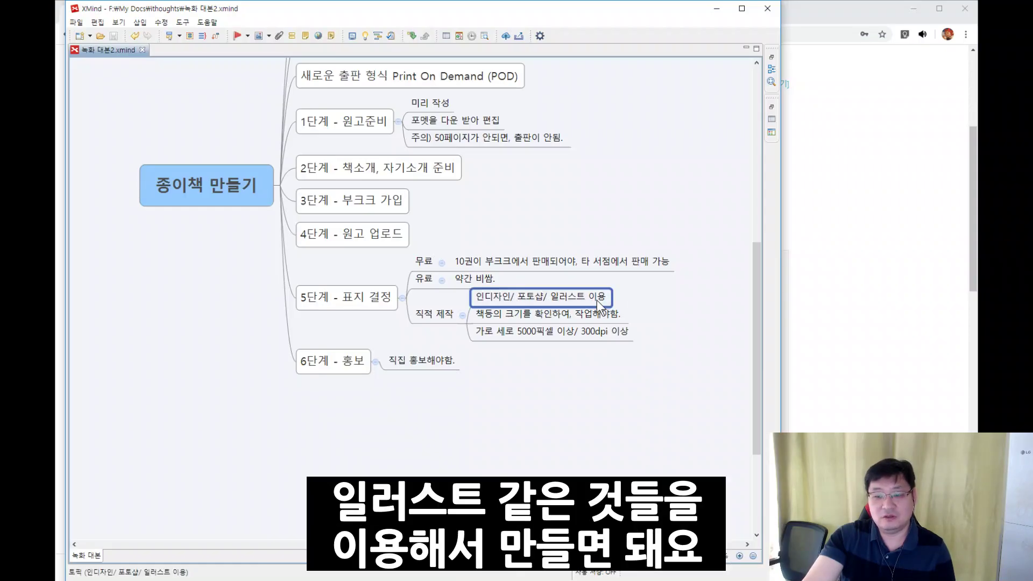
Highlight the 직적 제작 notes on spine size, resolution and design programs in the XMind map, and return to Chrome
click(595, 317)
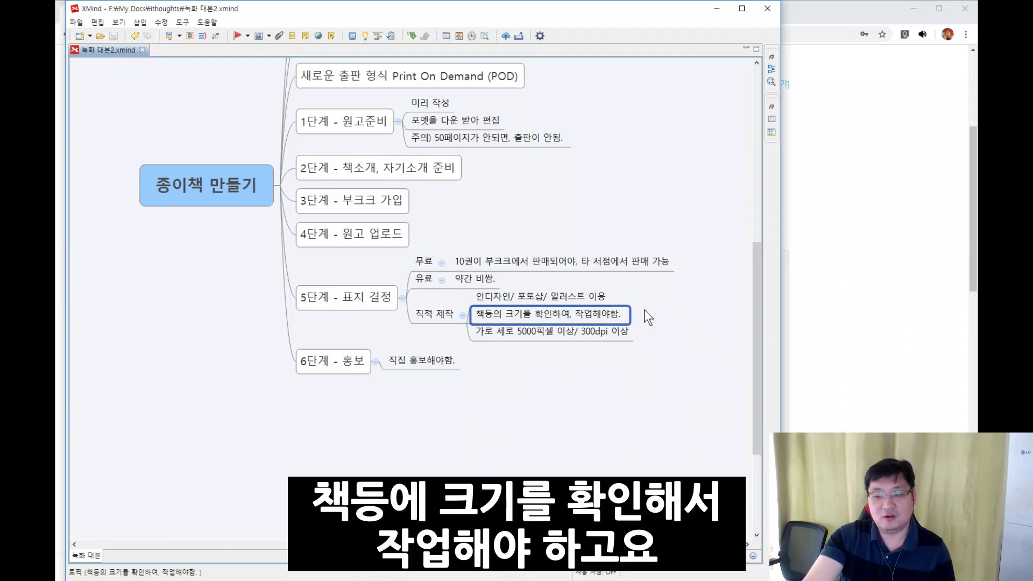
click(614, 338)
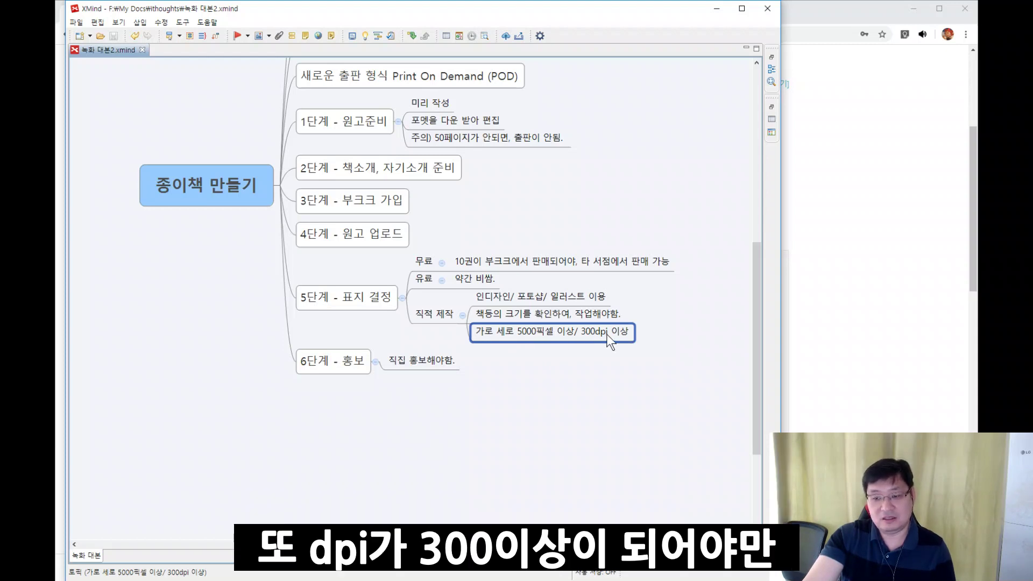
click(641, 336)
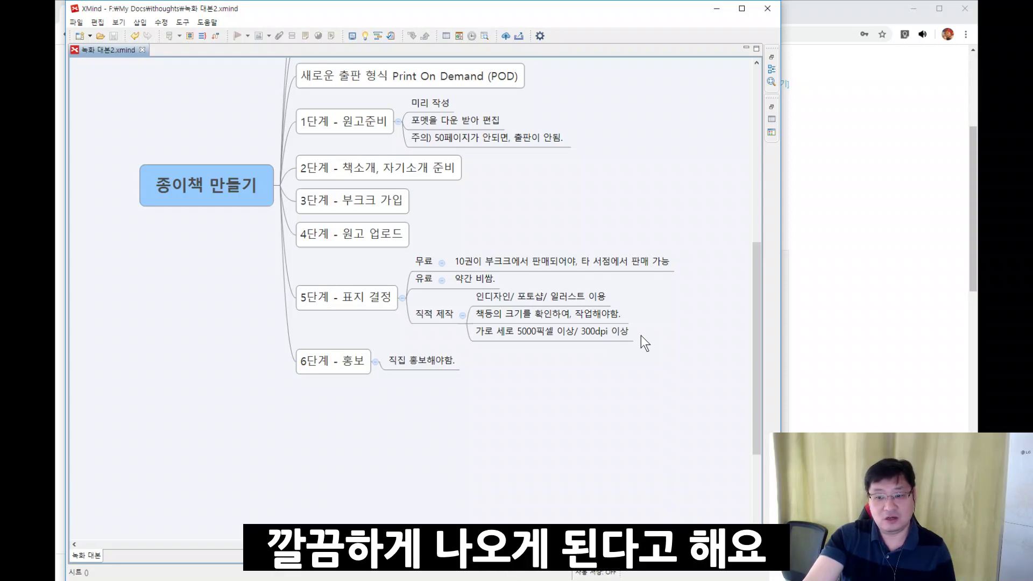
click(589, 334)
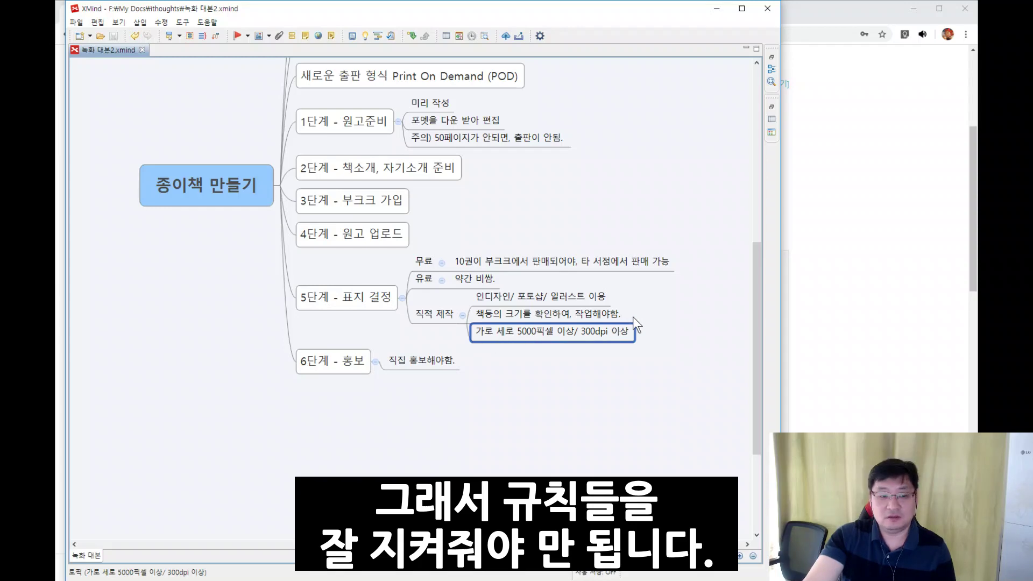
click(541, 295)
click(961, 311)
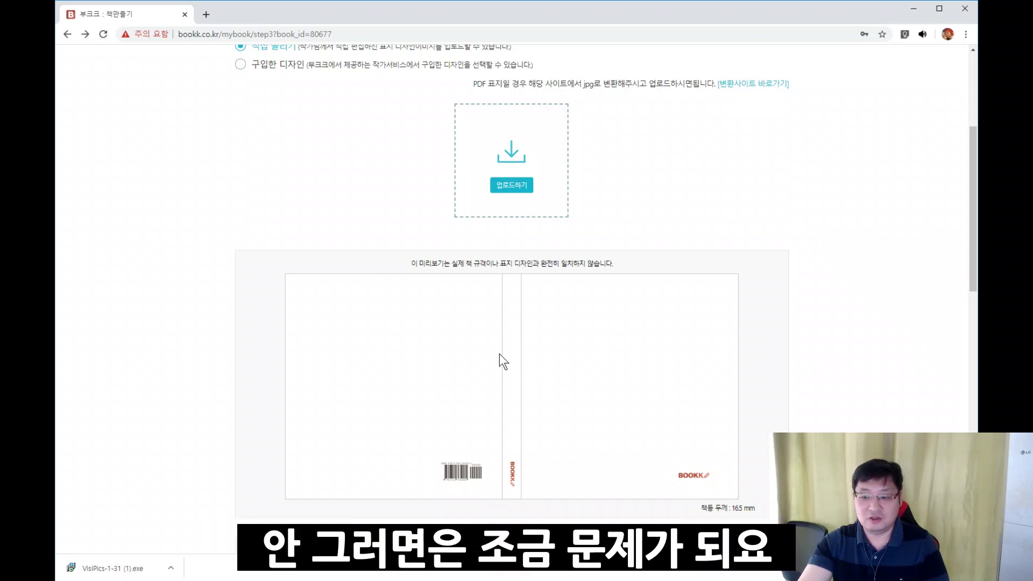
Try the 흰색 and 검은색 options for 로고 색상 and set it back to 기본
scroll(216, 446, down, 3)
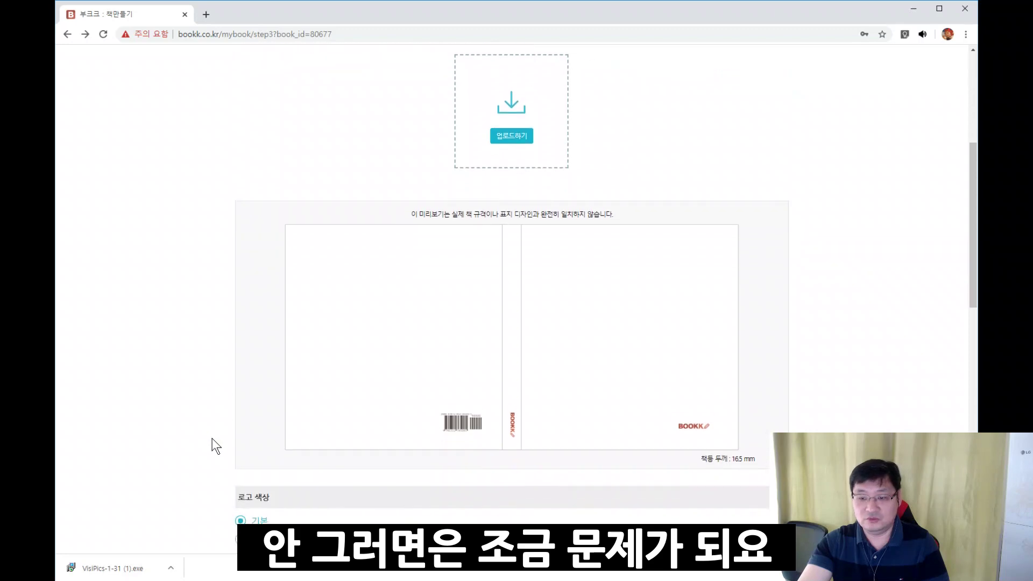
click(258, 421)
click(254, 438)
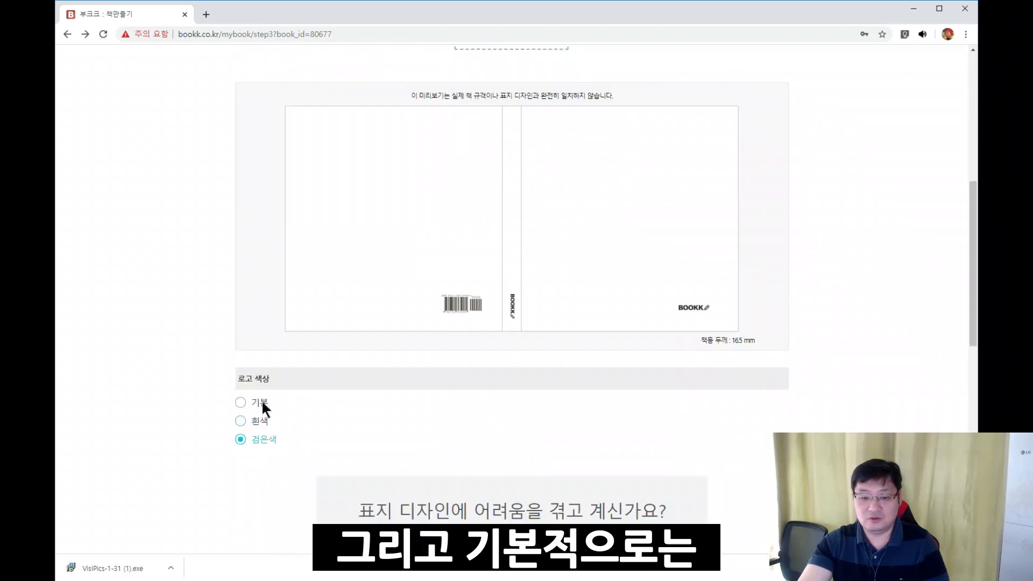
click(260, 405)
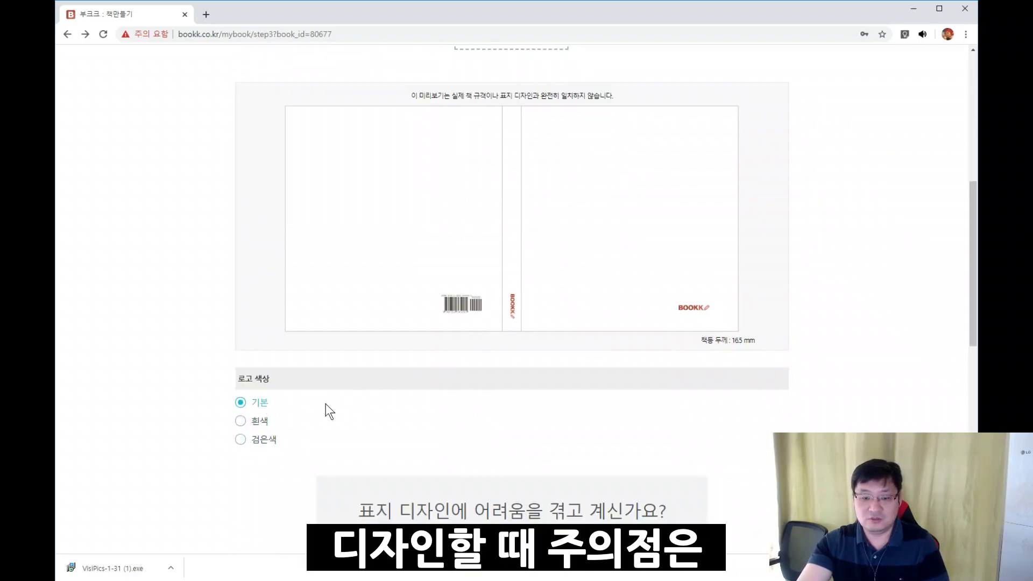
key(Down)
key(Down)
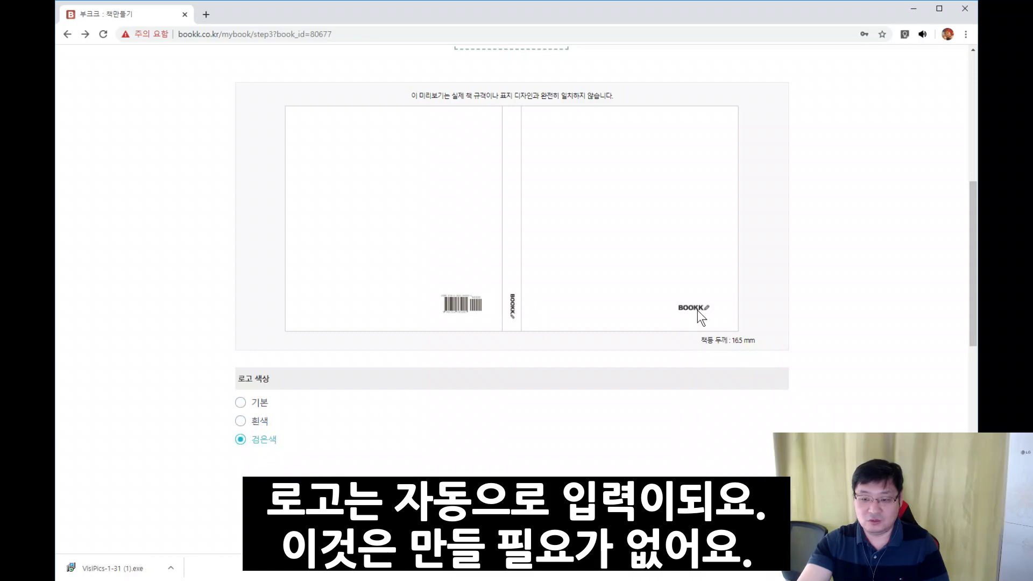
click(625, 318)
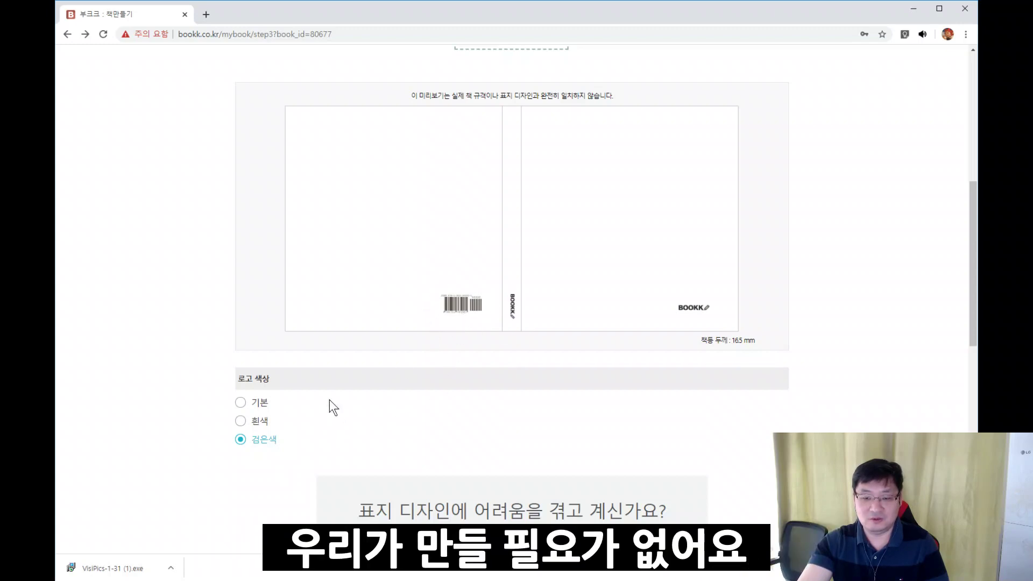
click(256, 404)
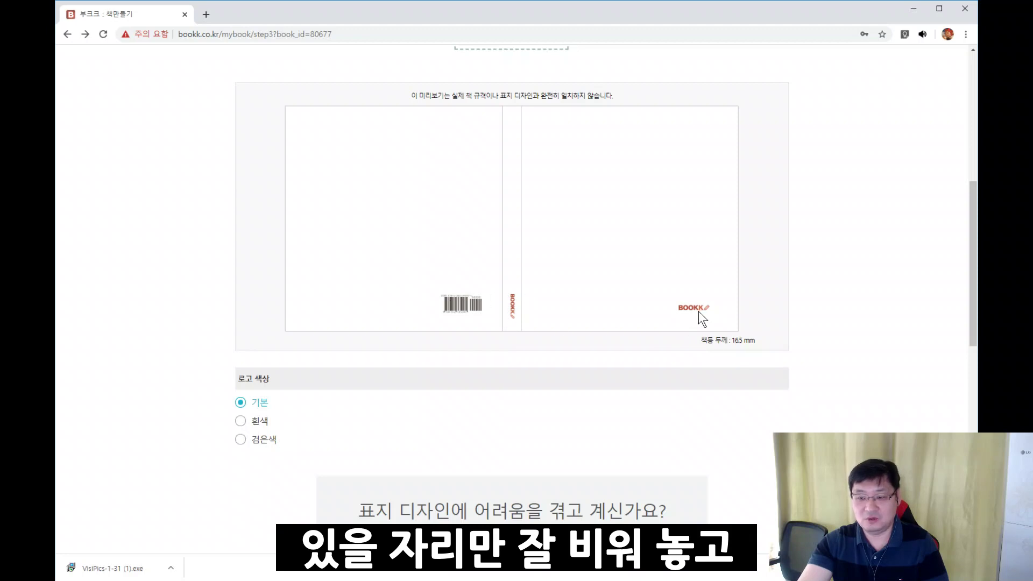
Set the cover design option to 무료 템플릿
scroll(199, 431, down, 3)
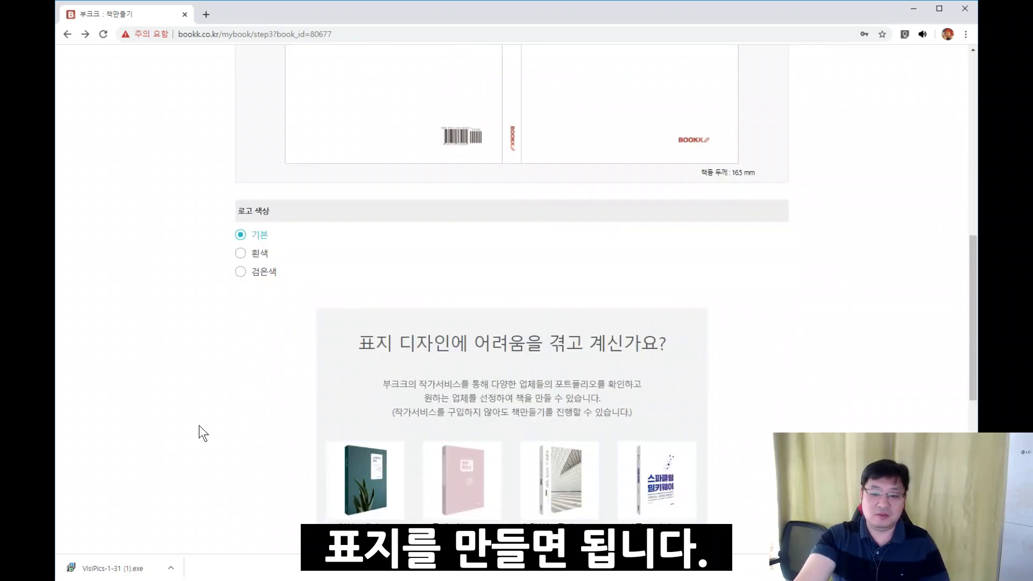
scroll(199, 425, down, 2)
scroll(199, 428, up, 13)
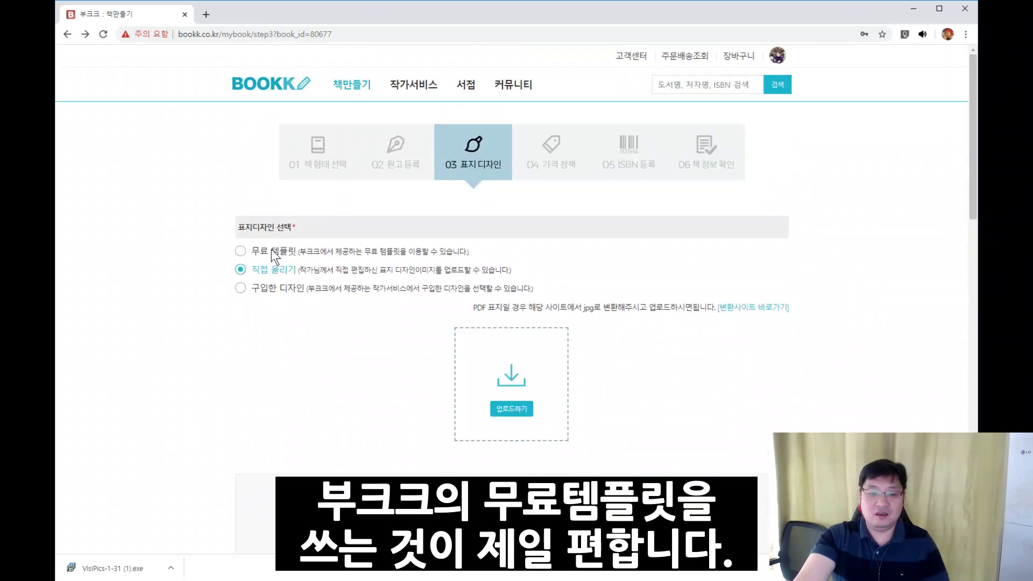
click(271, 251)
scroll(173, 453, down, 3)
scroll(205, 421, down, 2)
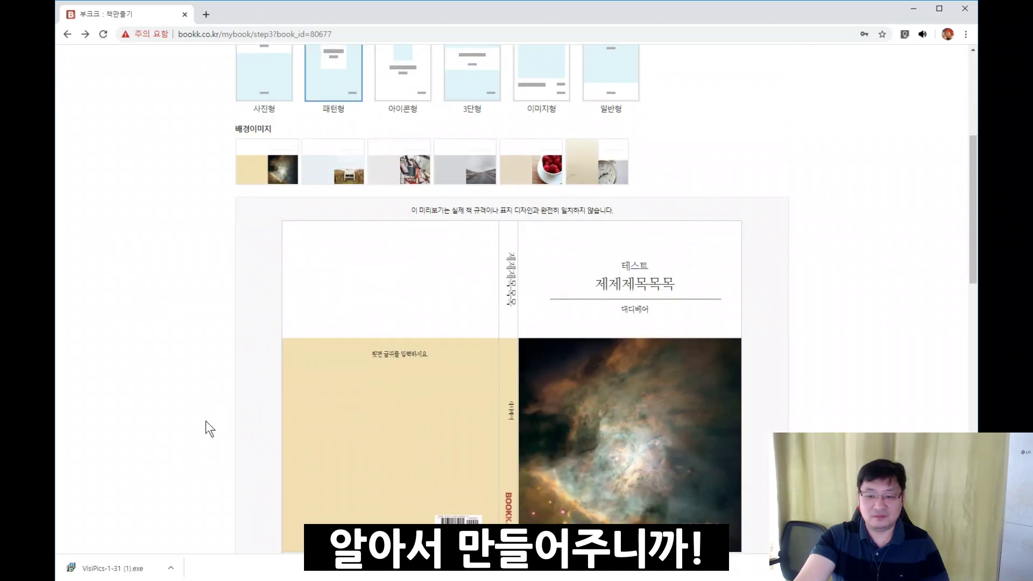
Examine the full template cover preview and the 뒷면 글귀 field for the back cover text
scroll(216, 421, down, 3)
scroll(221, 422, down, 1)
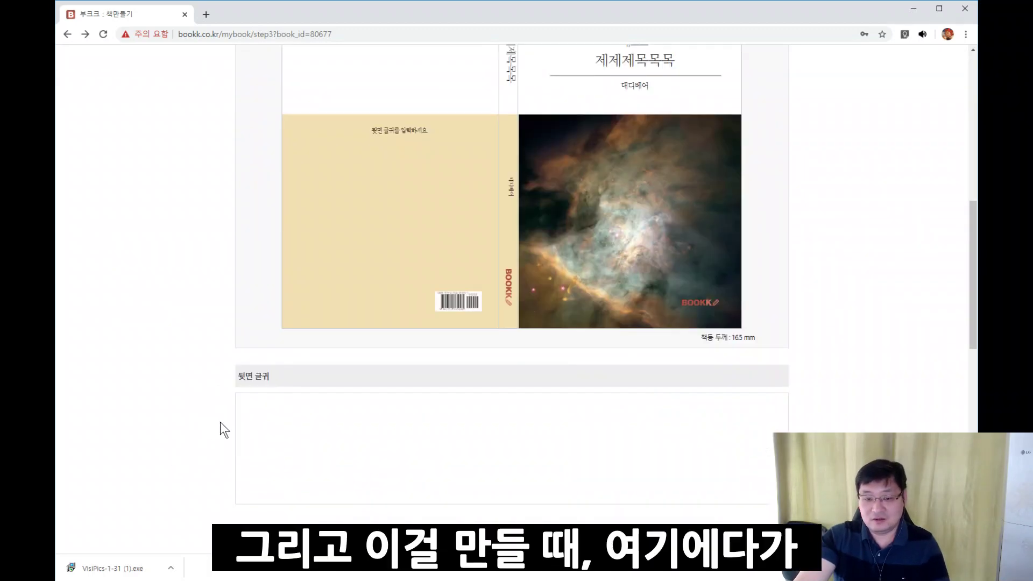
scroll(551, 334, up, 3)
scroll(347, 170, down, 1)
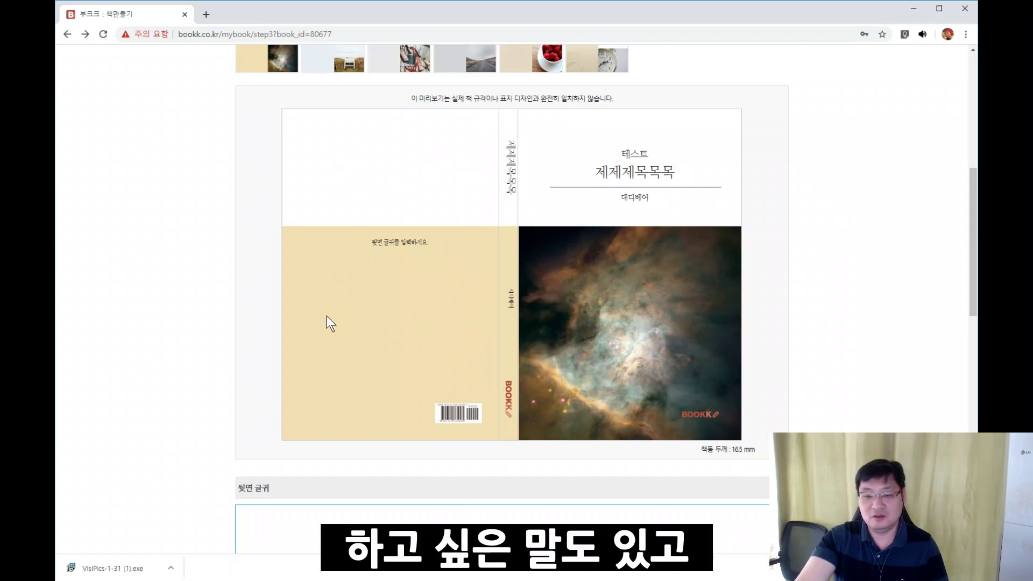
scroll(247, 431, down, 6)
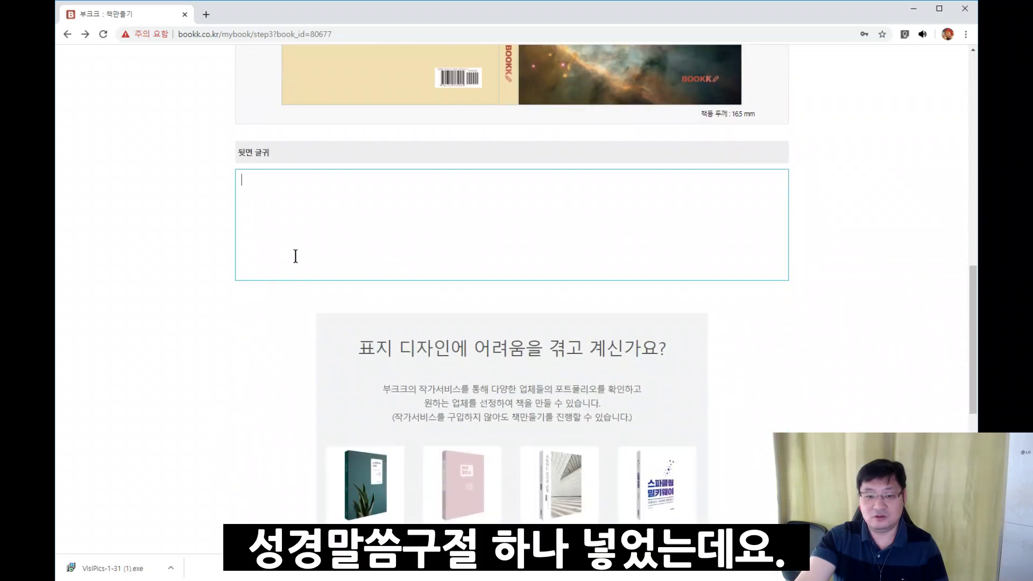
Leave 뒷면 글귀 empty and proceed to Step4 가격설정
scroll(245, 386, down, 6)
scroll(246, 386, up, 2)
scroll(246, 386, down, 2)
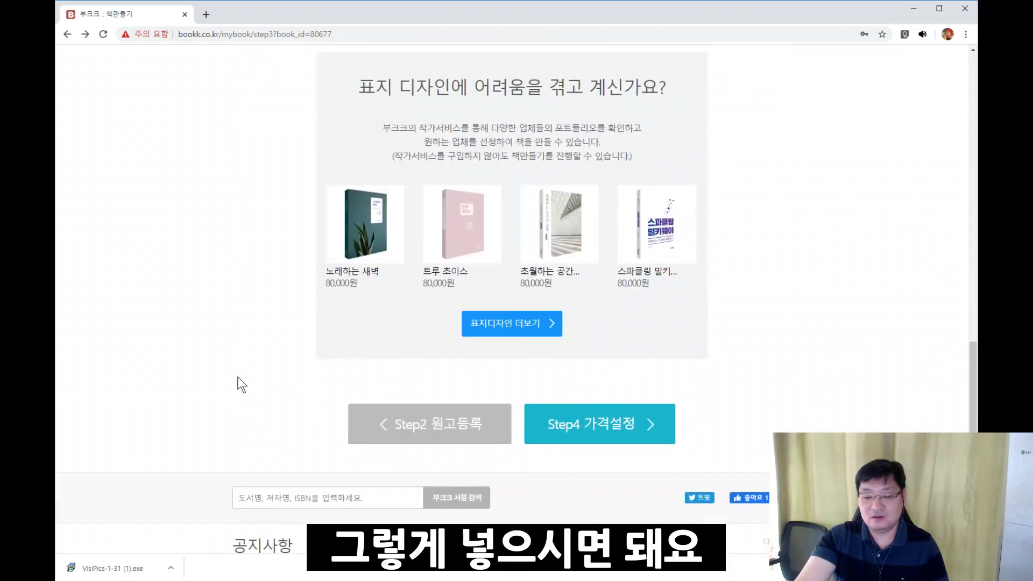
scroll(243, 385, up, 1)
click(545, 388)
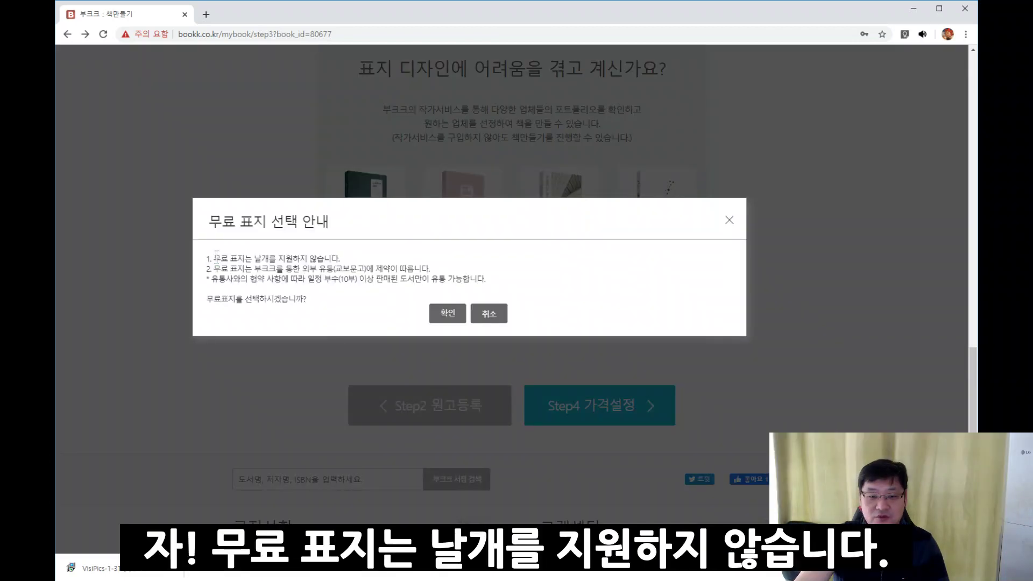
Highlight the 무료 표지 선택 안내 notes on cover flaps and the 10-copy condition for external distribution
drag(214, 259, 415, 269)
drag(267, 279, 478, 279)
click(376, 279)
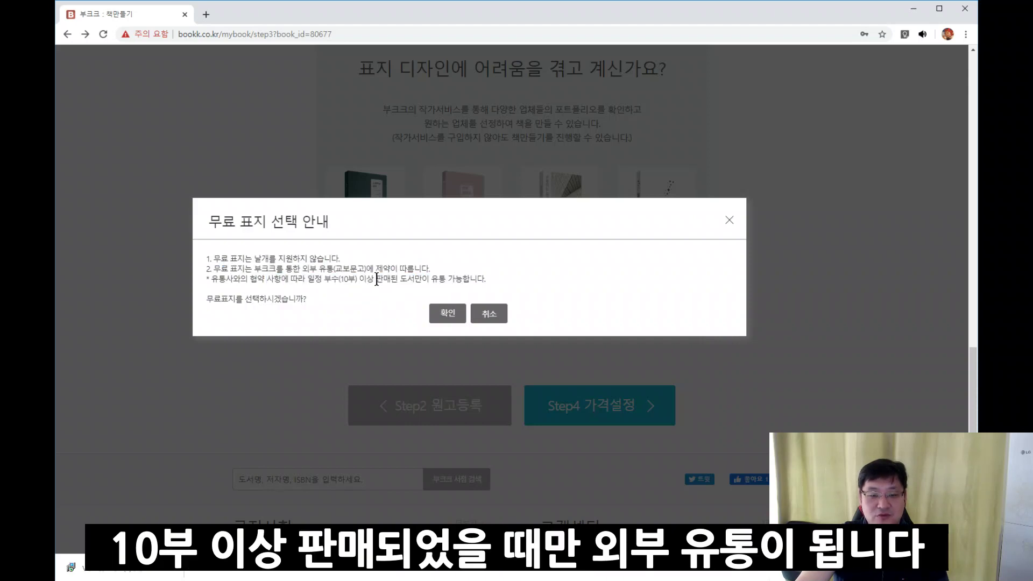
Highlight the 10-copy sales condition in the 무료 표지 선택 안내 notice, and accept the free cover to continue to pricing
drag(324, 278, 452, 279)
click(452, 279)
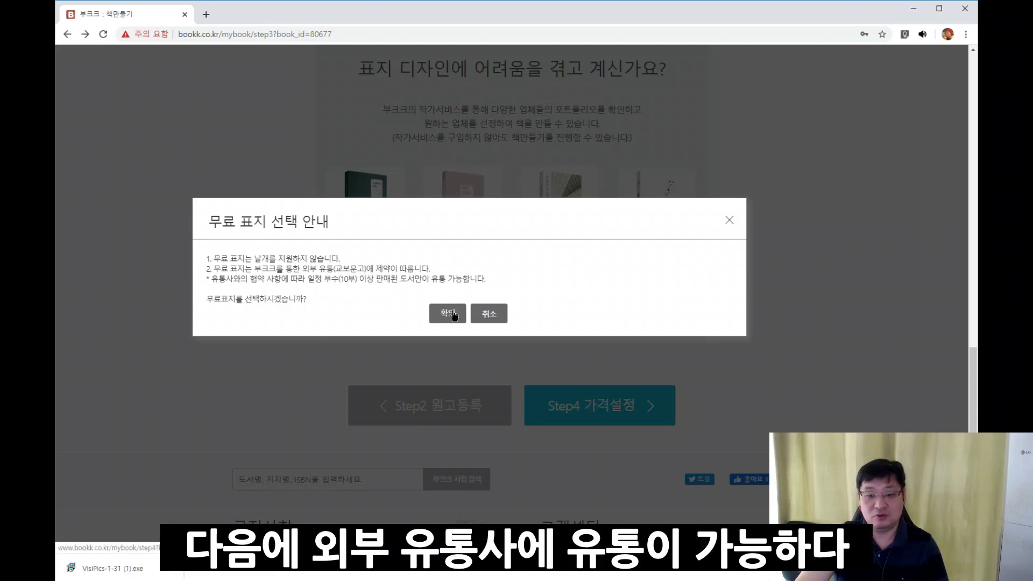
click(454, 315)
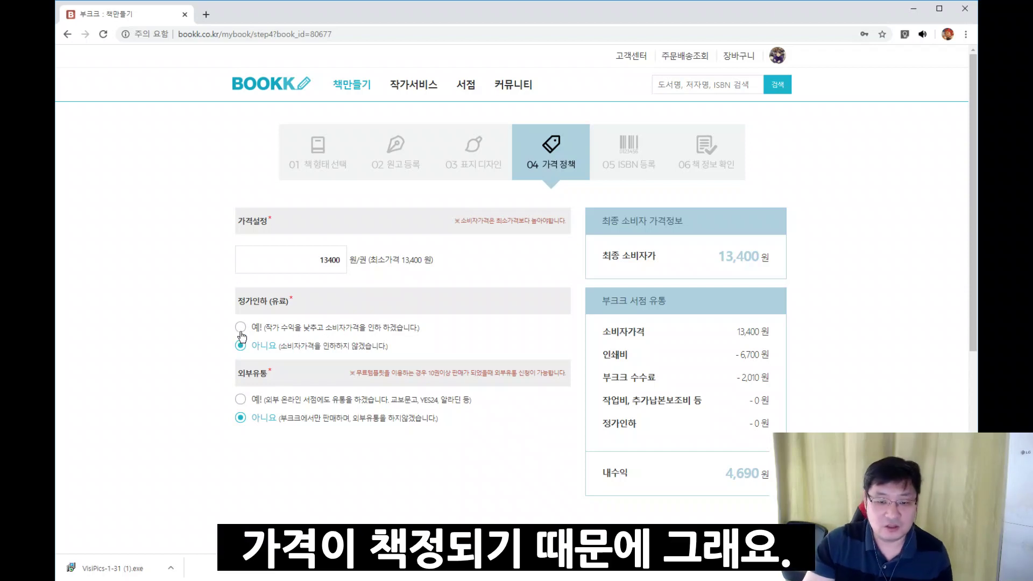
Examine the consumer price and highlight the 내수익 amount for sales through the 부크크 서점 유통 channel
scroll(397, 331, down, 1)
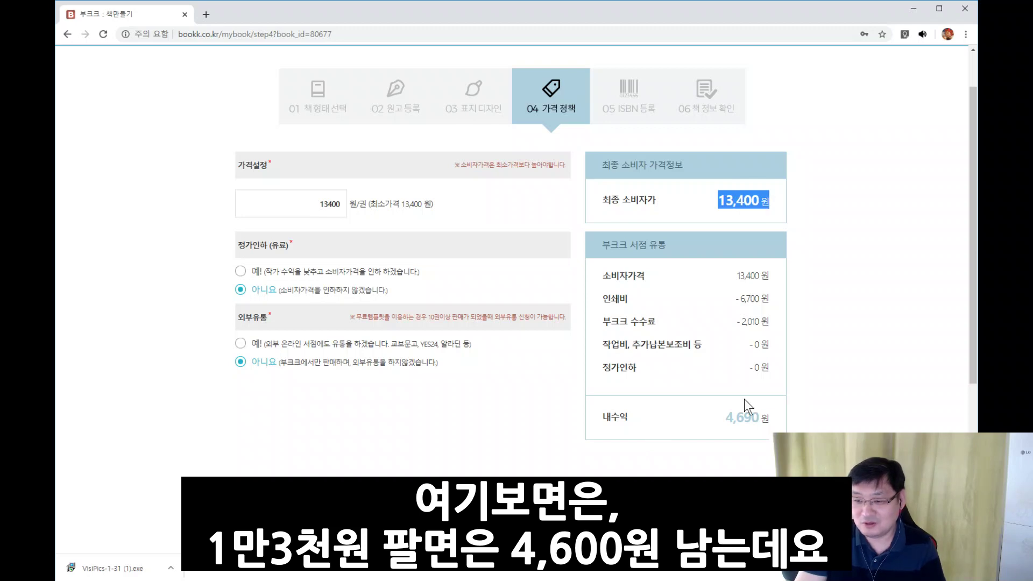
drag(726, 413, 770, 424)
click(771, 425)
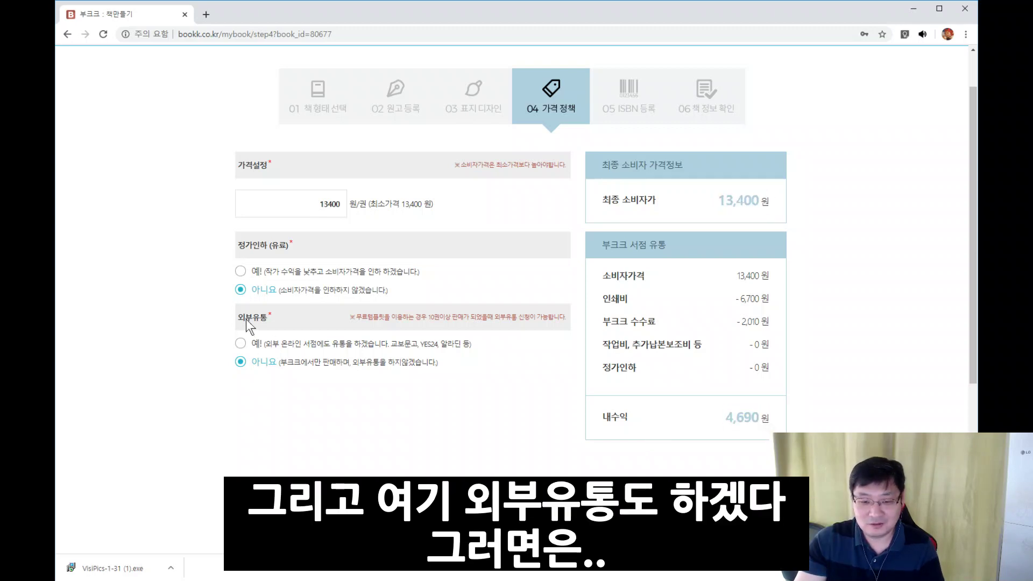
Set 외부유통 to 예! and dismiss the 외부 유통 내역 notice about free covers
click(241, 344)
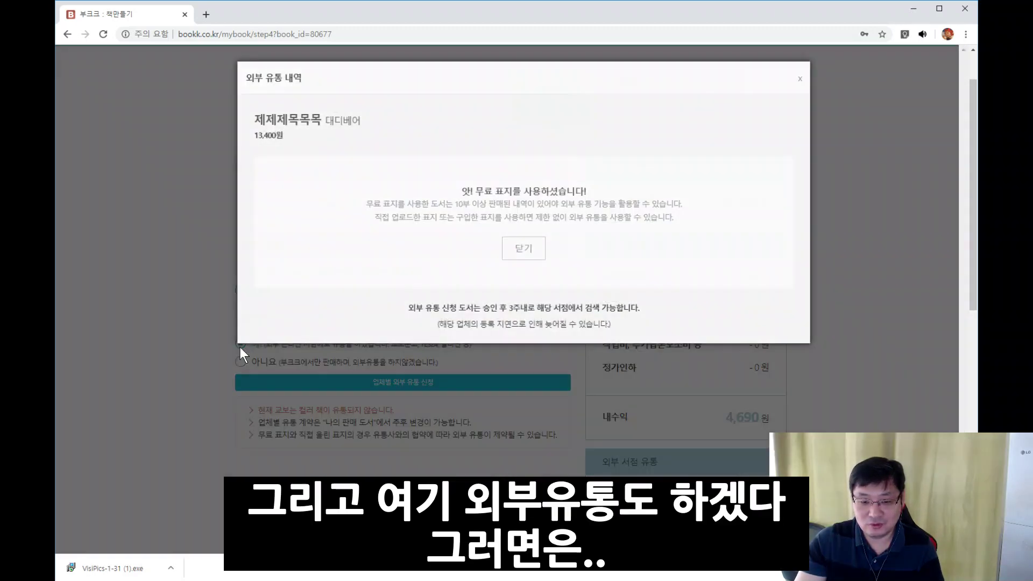
click(520, 248)
Highlight the notes on external distribution below 업체별 외부 유통 신청, especially the one about colour books at 교보
drag(259, 410, 522, 434)
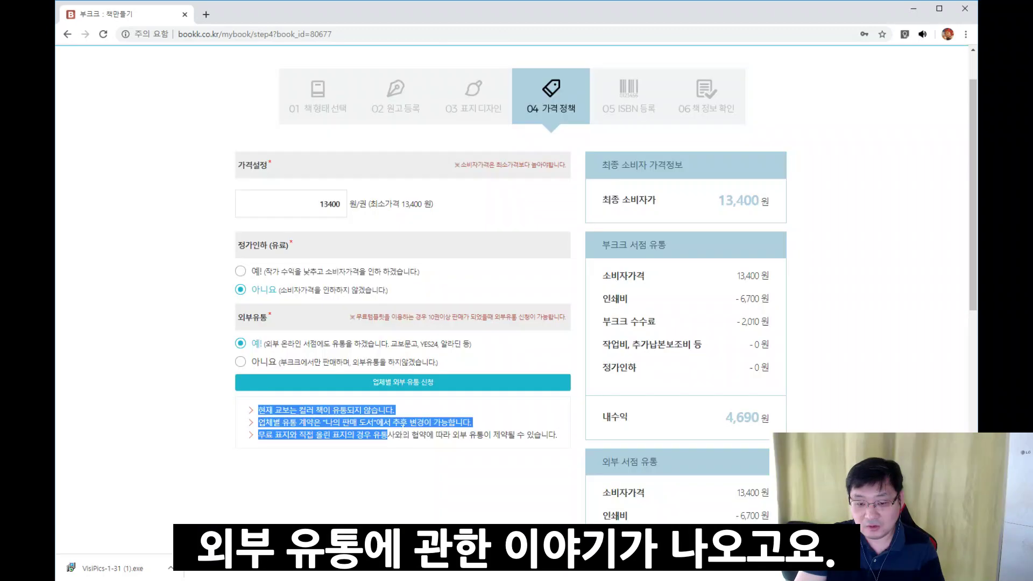
click(522, 434)
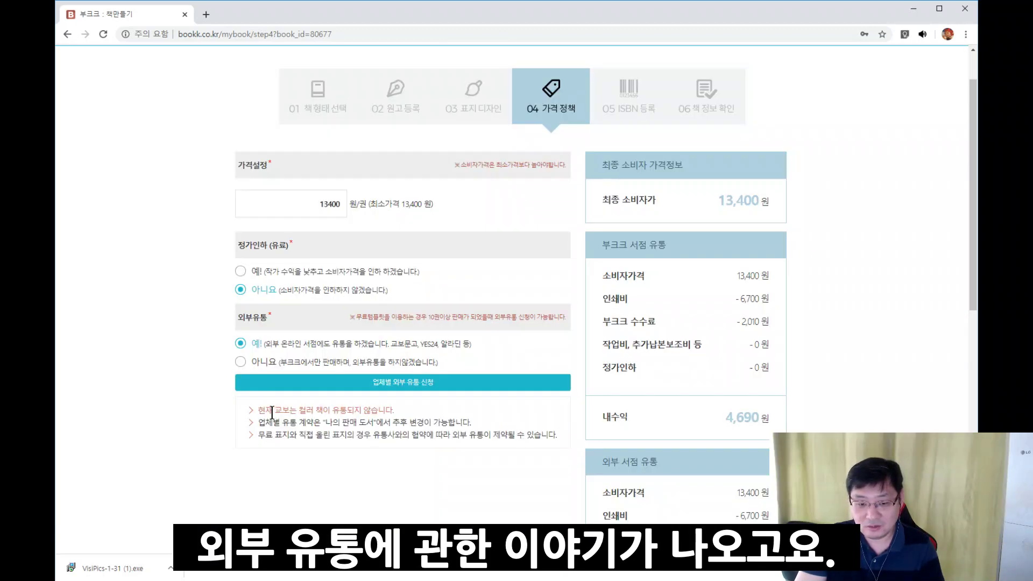
drag(258, 410, 428, 435)
click(255, 408)
click(401, 412)
click(258, 408)
click(425, 414)
click(428, 435)
Compare the 내수익 amounts for 외부 서점 유통 and 부크크 서점 유통 against the final consumer price
scroll(428, 435, down, 2)
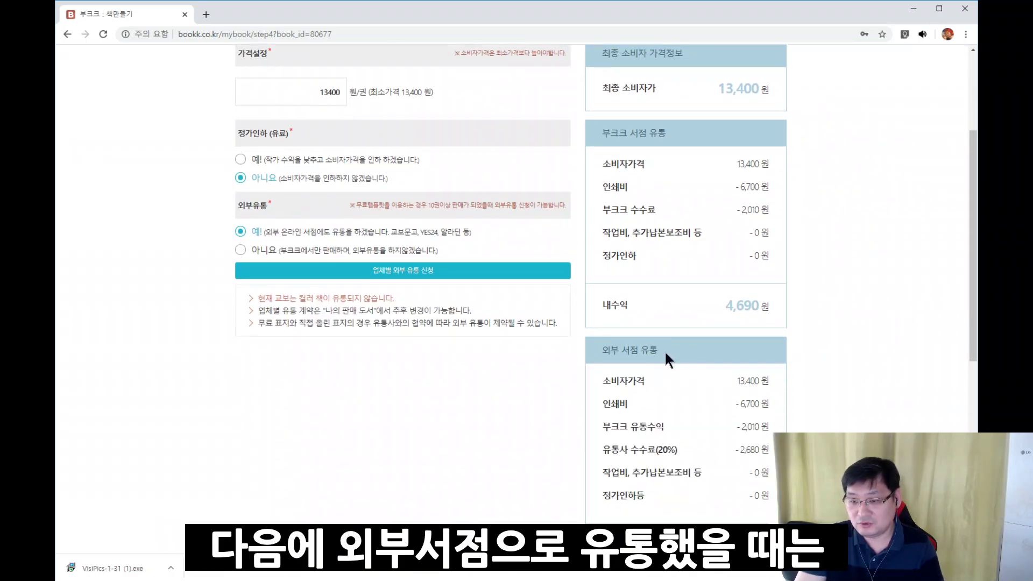
drag(670, 356, 563, 415)
scroll(553, 443, down, 2)
drag(725, 439, 762, 439)
scroll(762, 439, up, 2)
drag(764, 95, 708, 81)
click(728, 218)
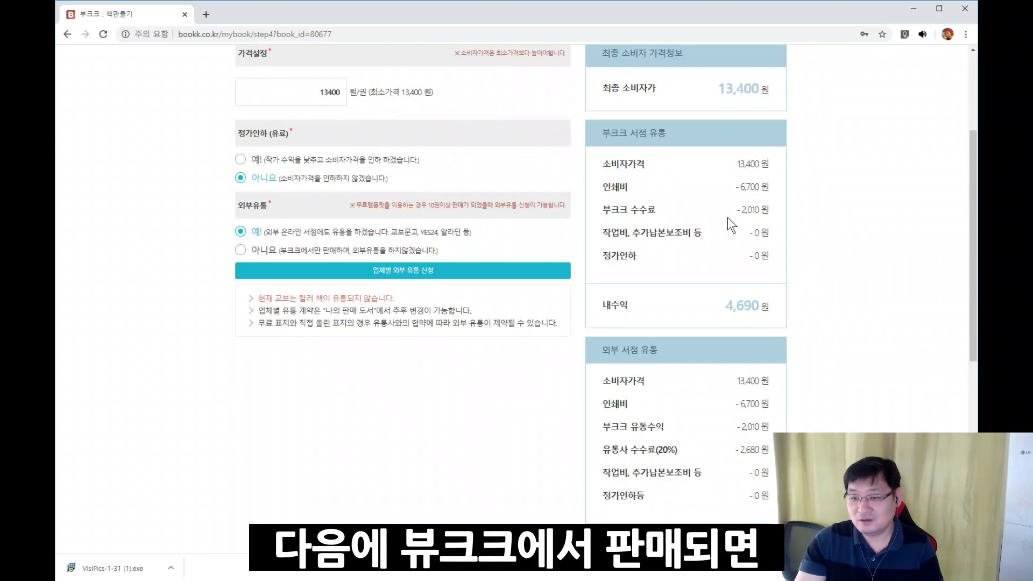
drag(596, 131, 663, 135)
click(671, 138)
drag(722, 303, 773, 303)
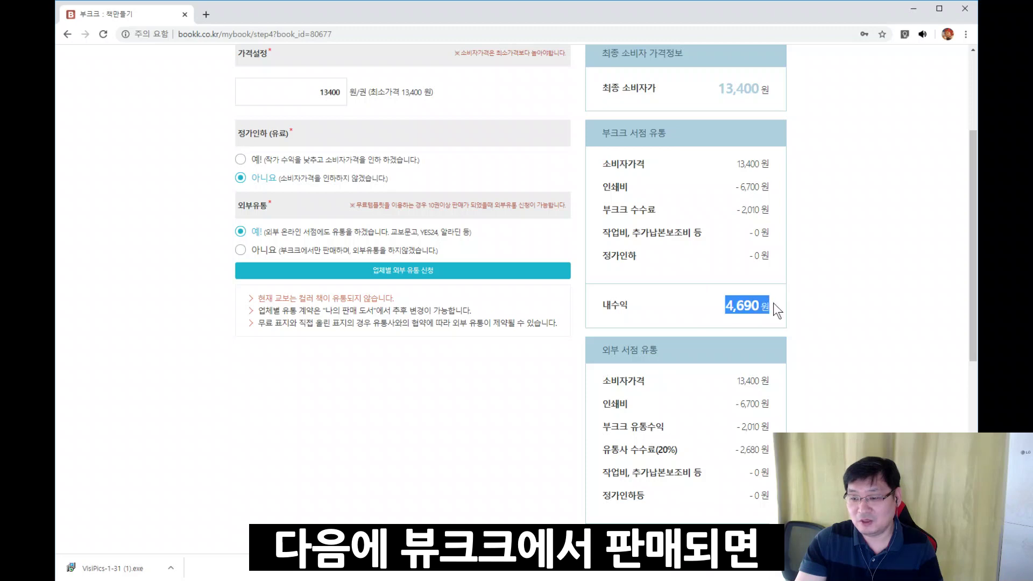
click(720, 319)
Keep the current price and distribution settings and proceed to Step5 ISBN 등록
scroll(528, 430, down, 1)
scroll(528, 423, down, 2)
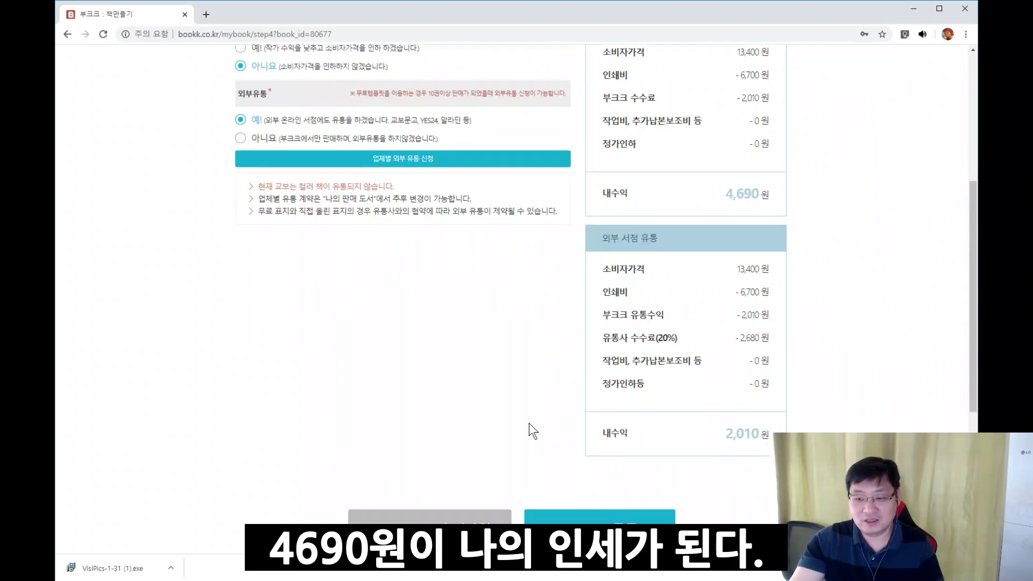
scroll(528, 423, up, 2)
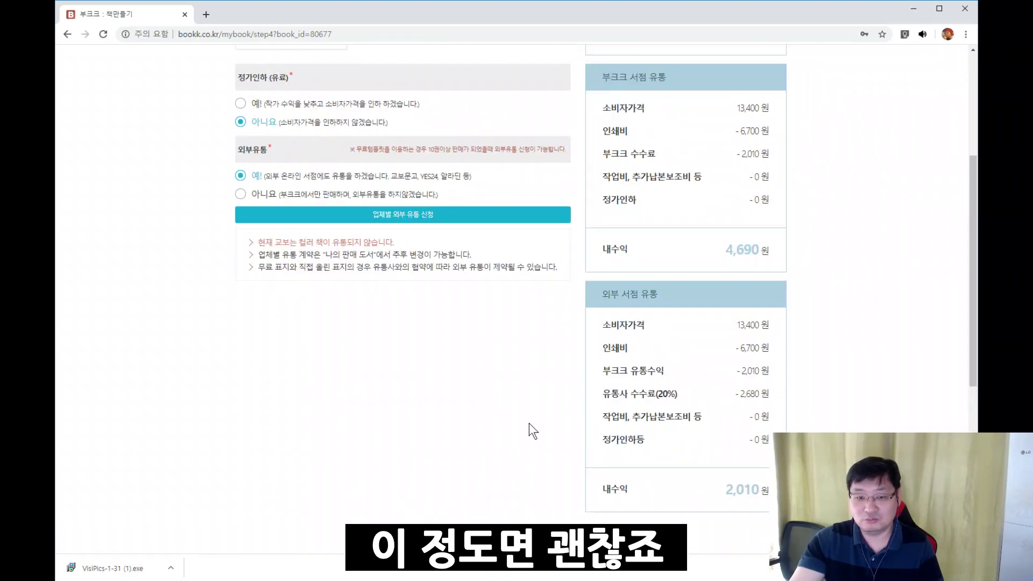
scroll(529, 429, down, 2)
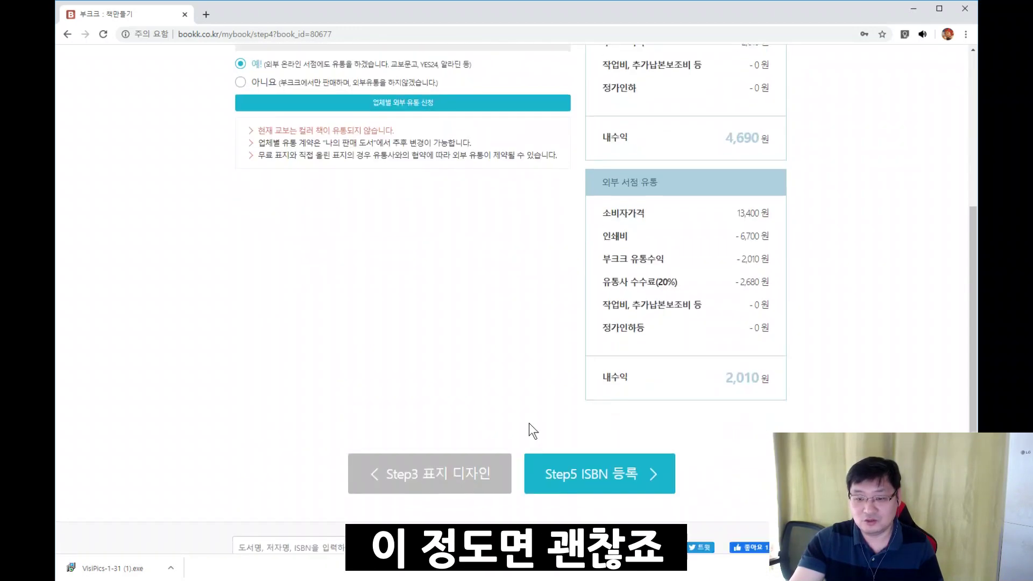
click(601, 482)
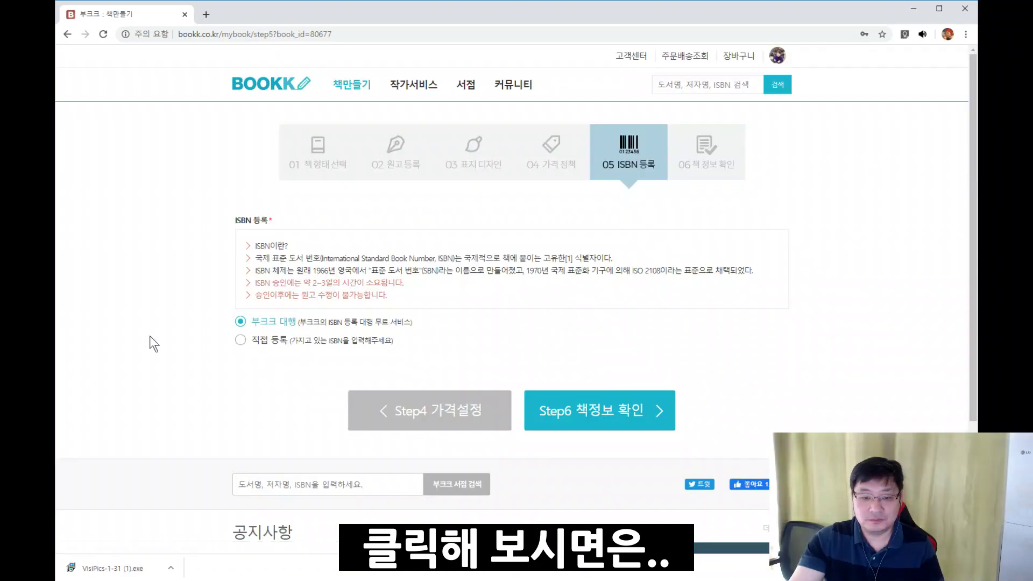
Highlight the descriptions of the 부크크 대행 and 직접 등록 options for ISBN registration
drag(253, 321, 415, 325)
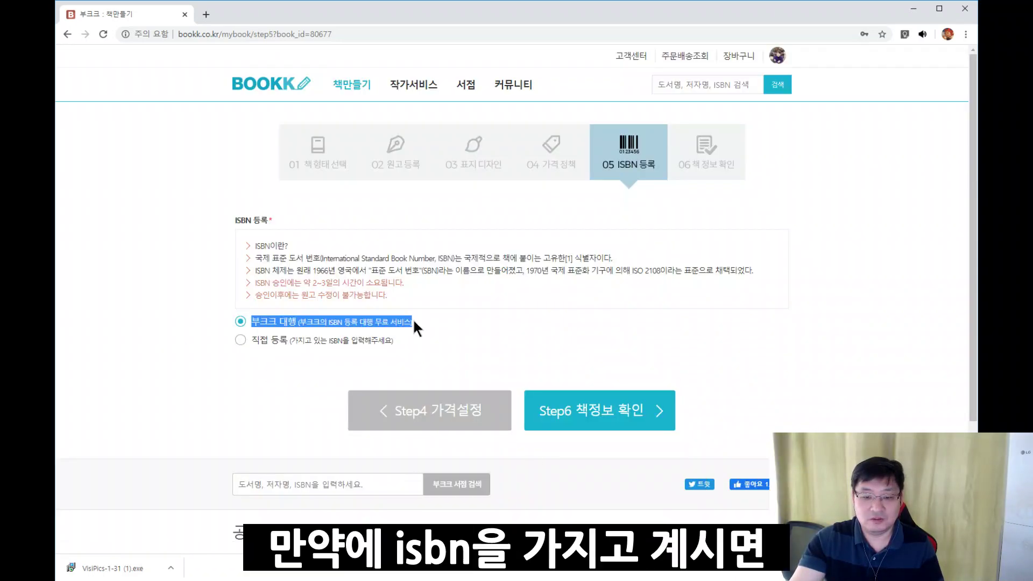
click(311, 318)
drag(311, 321, 389, 323)
drag(302, 341, 359, 342)
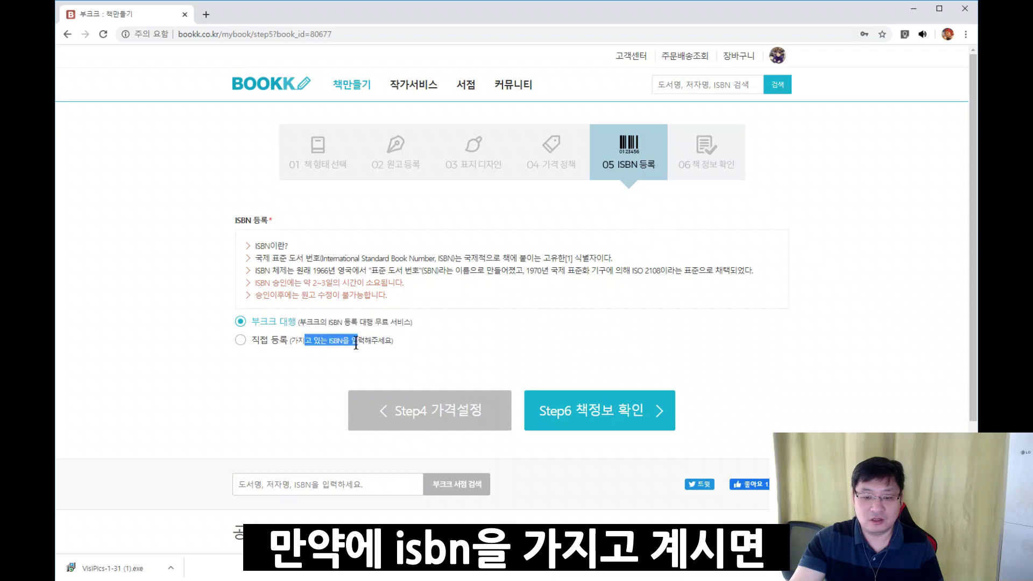
click(330, 345)
Switch the ISBN registration to 직접 등록 to view its fields, and set it back to 부크크 대행
click(241, 341)
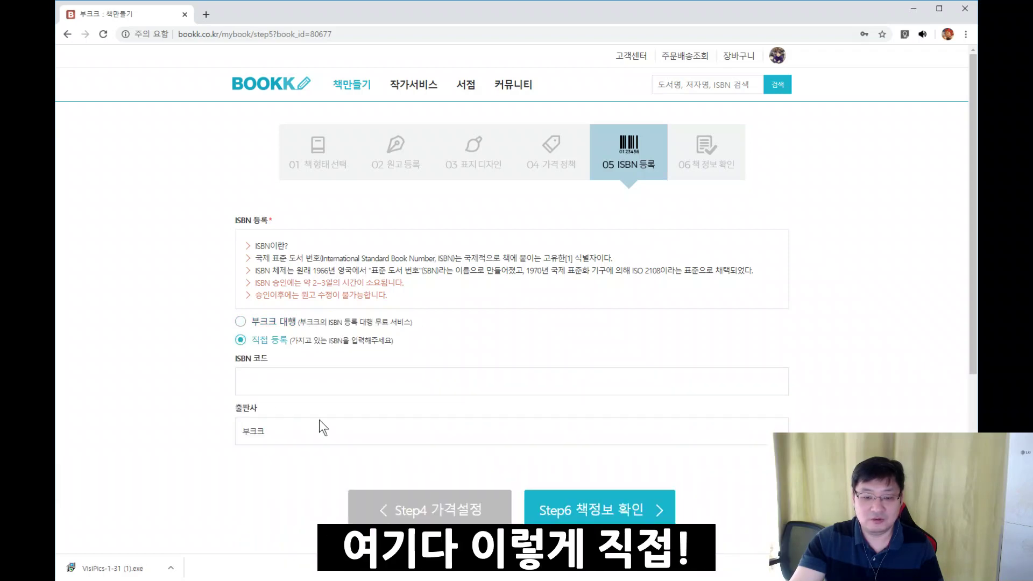
click(240, 321)
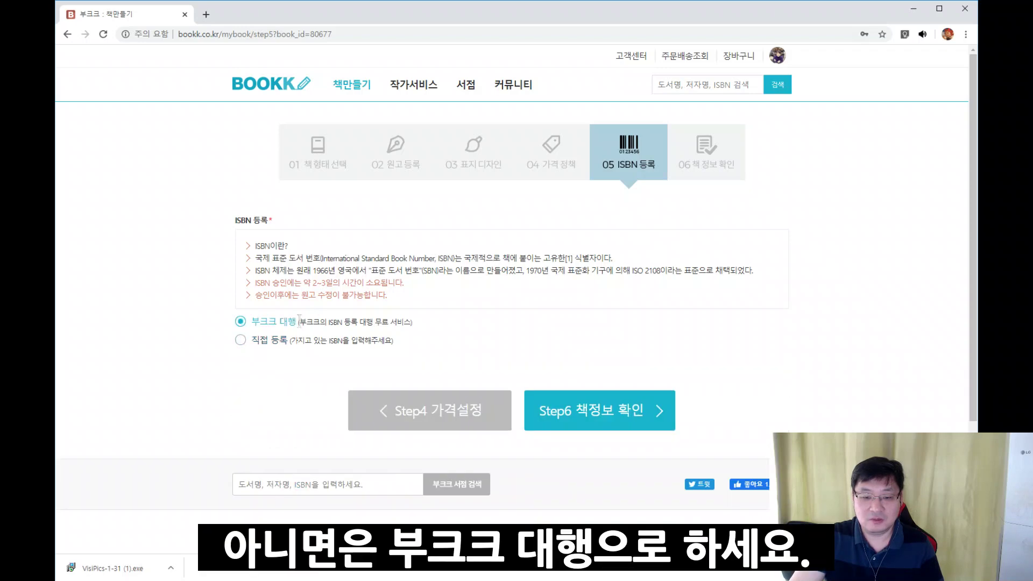
Highlight the ISBN approval time note and proceed to Step6 책정보 확인 with 부크크 대행 selected
drag(299, 322, 415, 321)
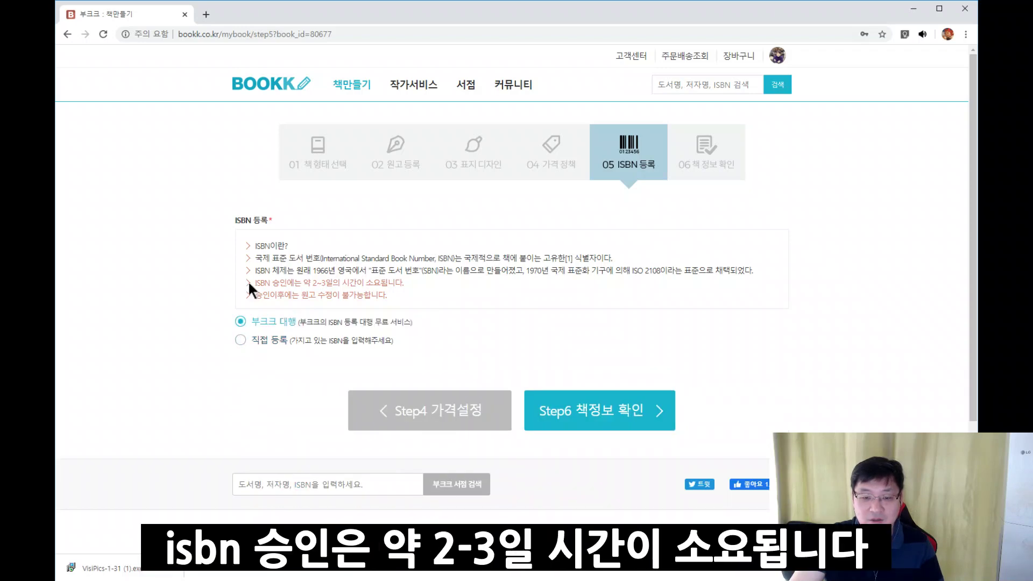
drag(248, 283, 415, 281)
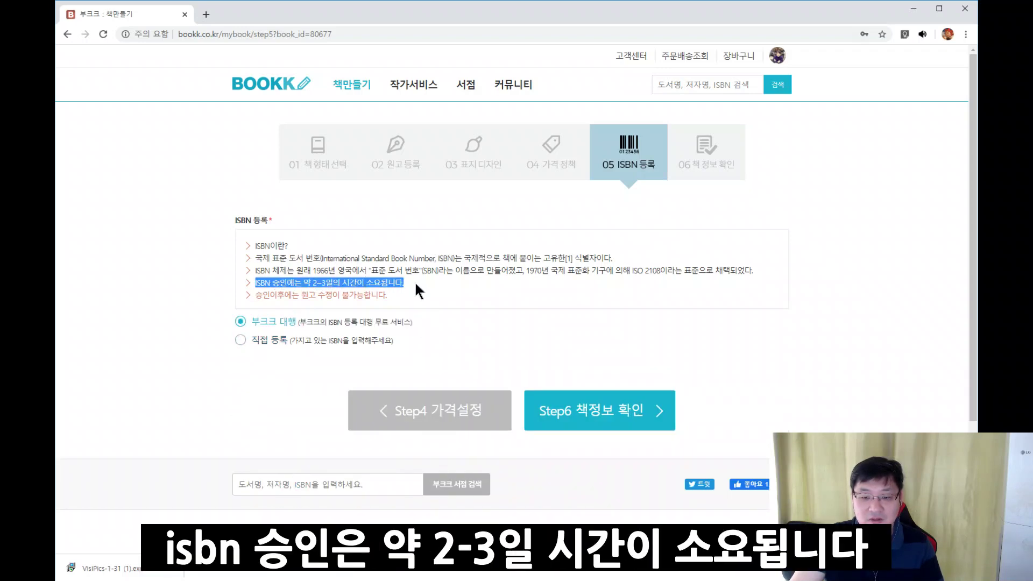
click(415, 283)
click(624, 417)
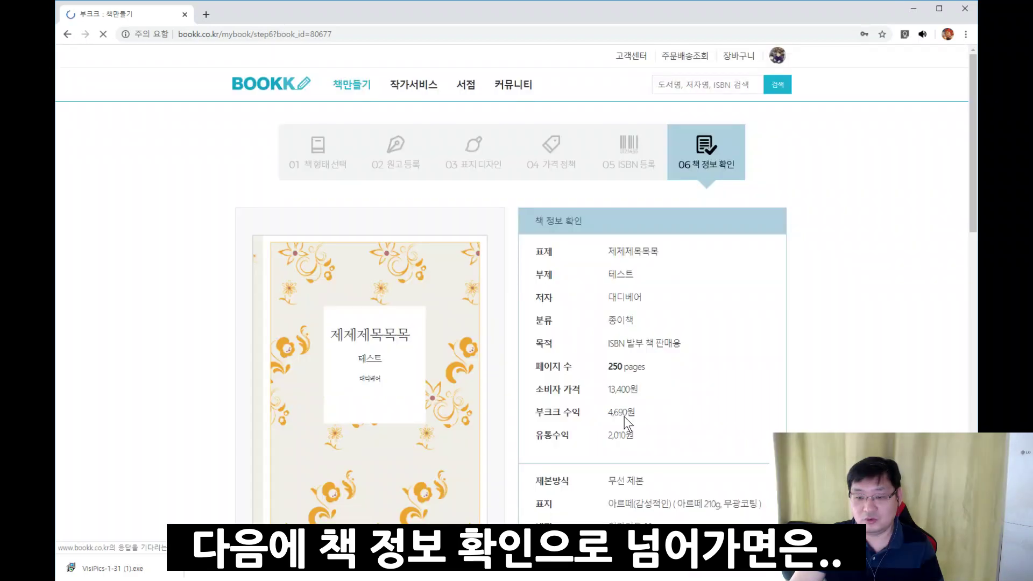
Review the cover preview, title, author, pricing and print specifications in the 책 정보 확인 summary
scroll(565, 407, down, 2)
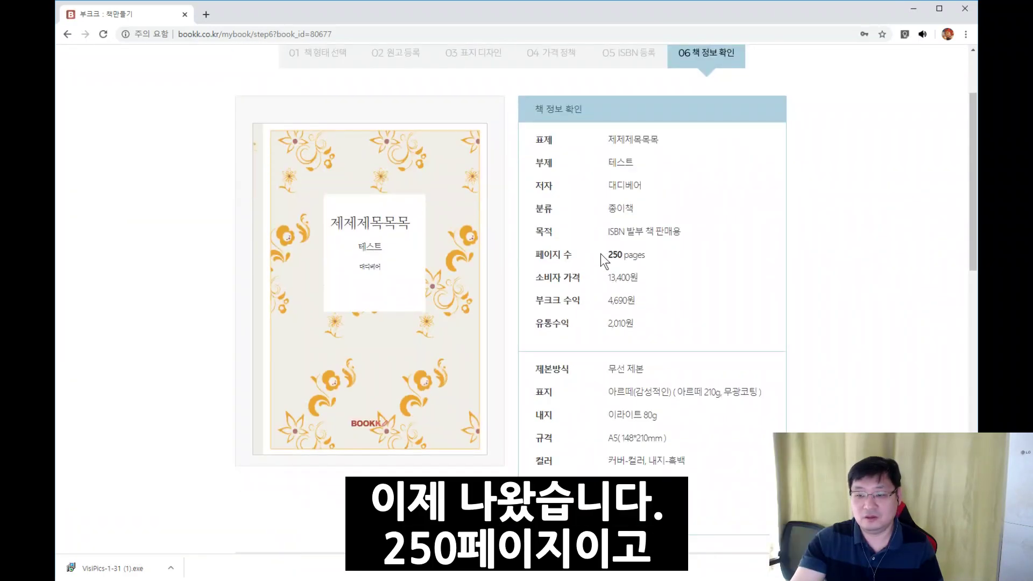
drag(643, 186, 614, 186)
drag(642, 142, 609, 146)
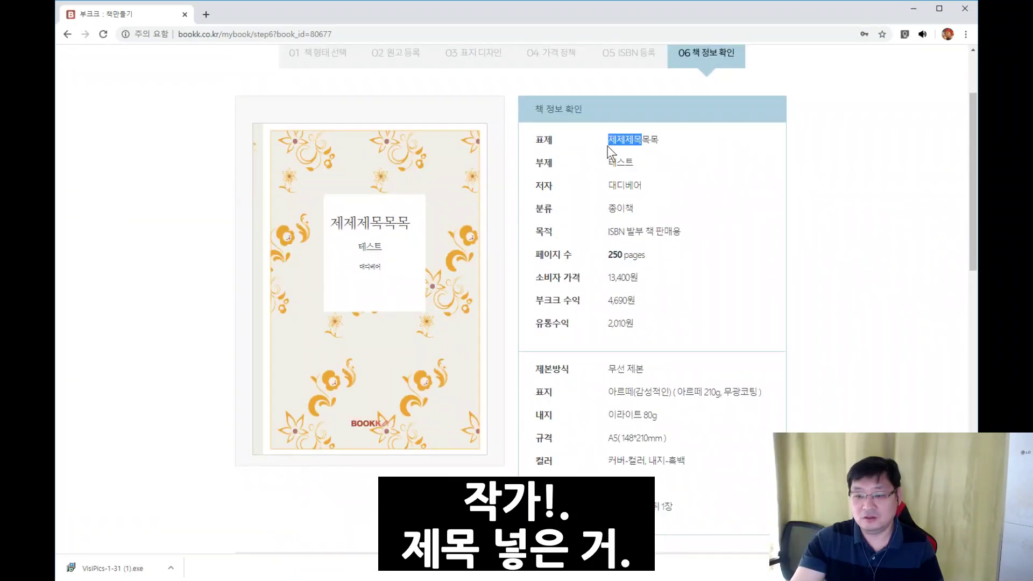
drag(607, 374, 622, 439)
click(618, 443)
scroll(453, 465, down, 2)
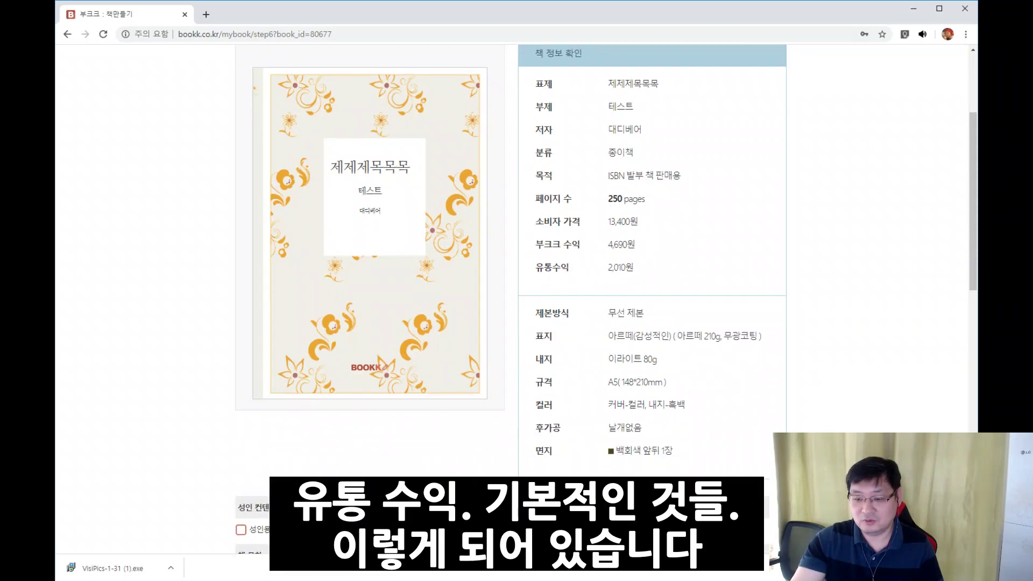
Examine the empty 책 목차, 책 설명 and 저자 소개 fields and the 도서 제출 option for submitting the book
scroll(160, 425, down, 6)
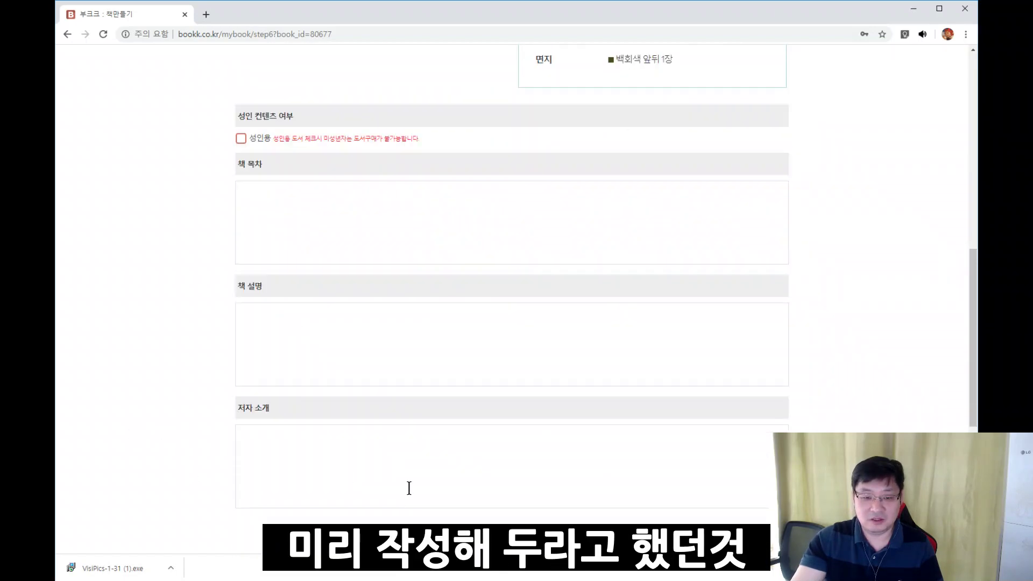
click(258, 332)
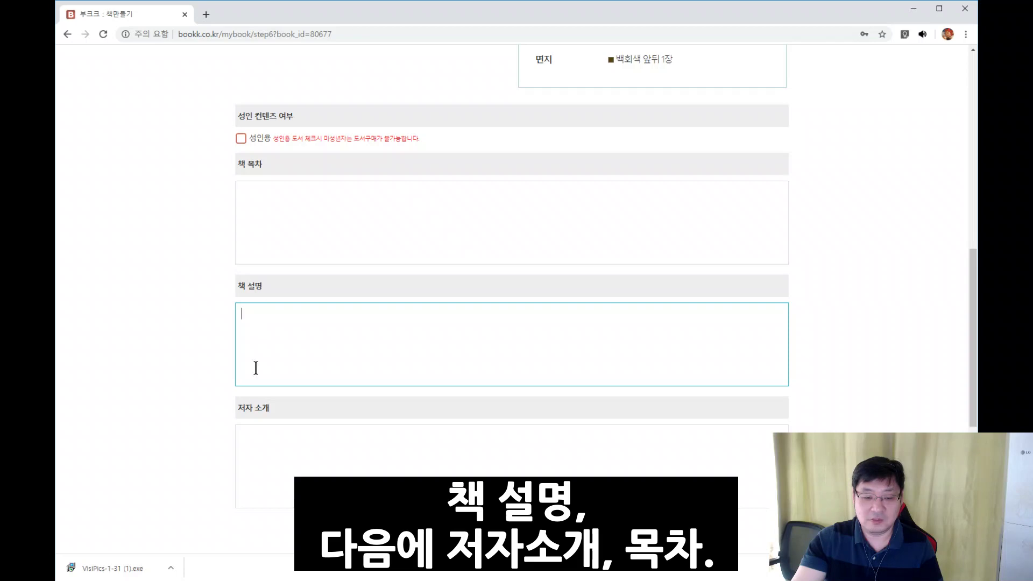
click(258, 431)
click(255, 263)
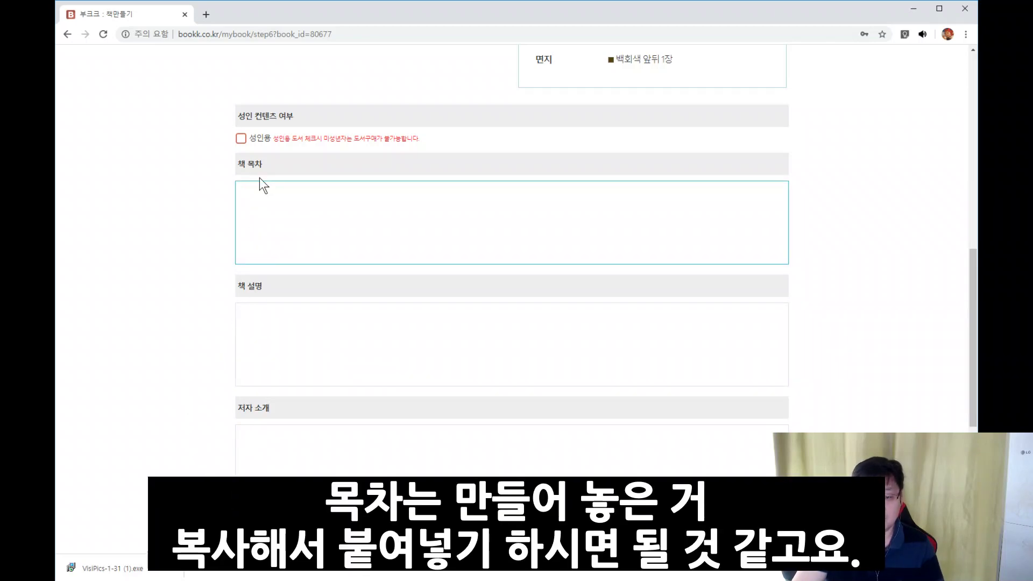
click(270, 337)
click(259, 437)
scroll(191, 453, down, 3)
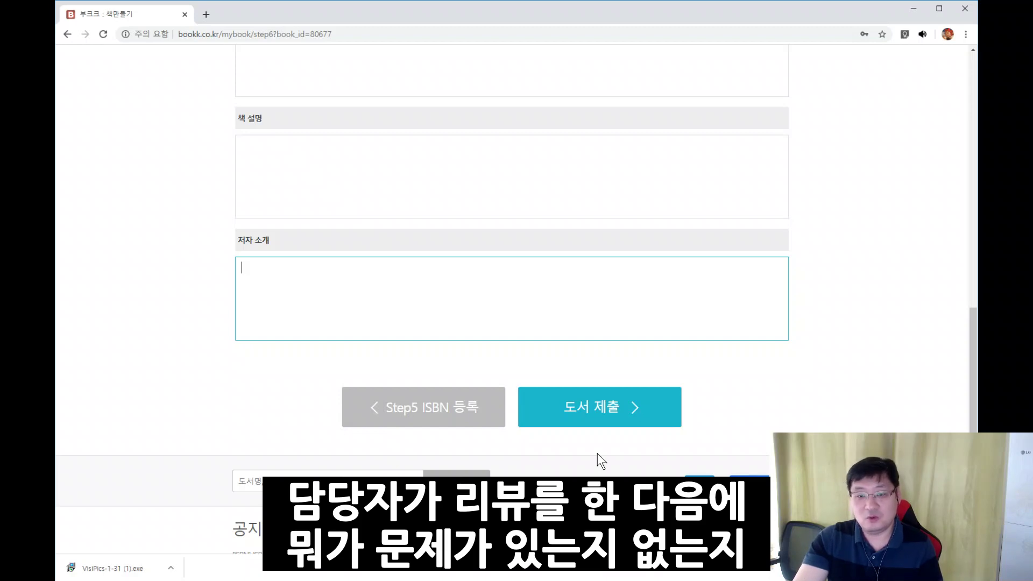
scroll(597, 453, up, 3)
scroll(597, 453, down, 3)
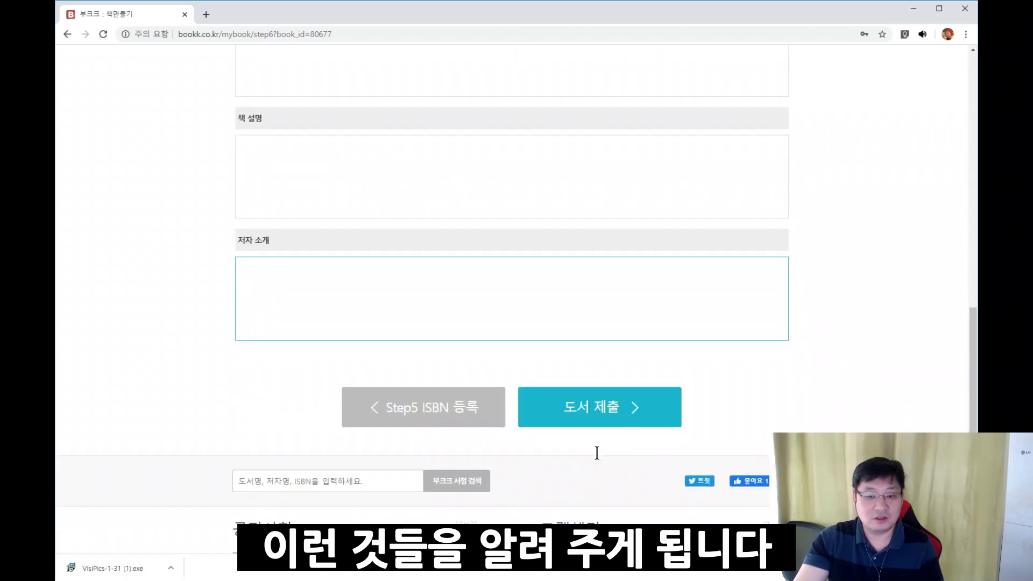
Go to 마이페이지 from the account options and open 승인내역 조회 to check the book's approval status
scroll(597, 454, up, 1)
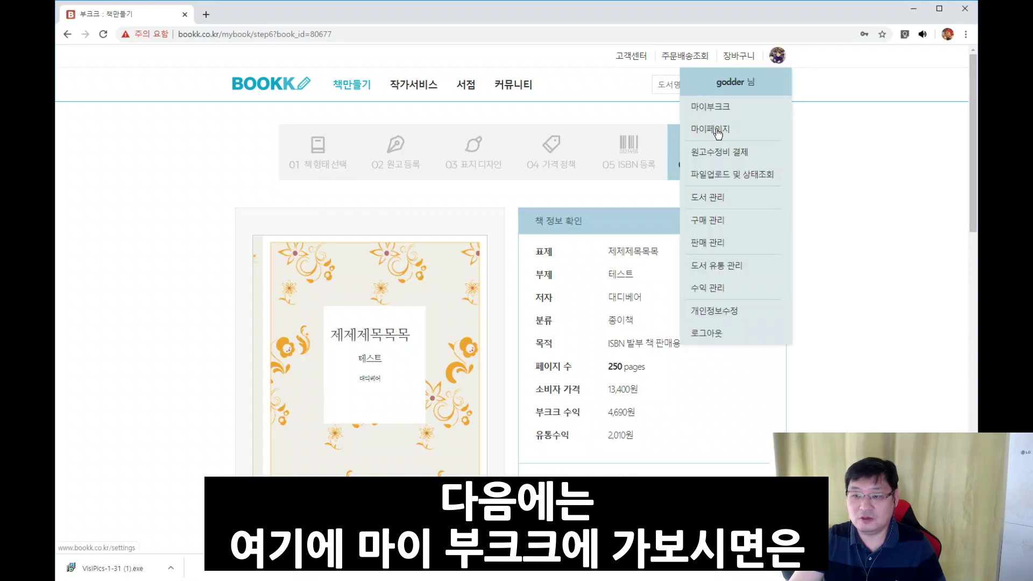
click(718, 132)
click(569, 98)
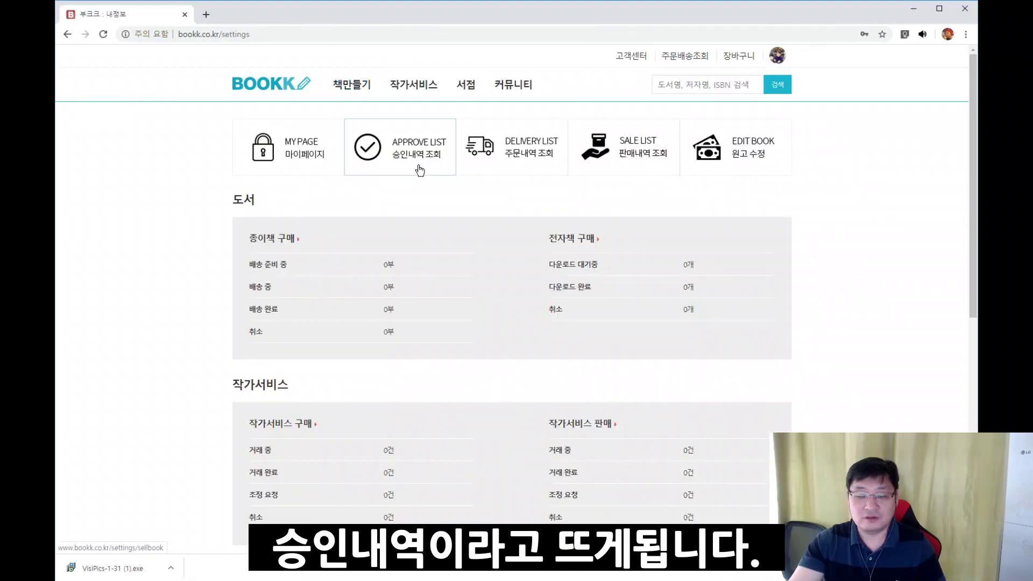
click(418, 169)
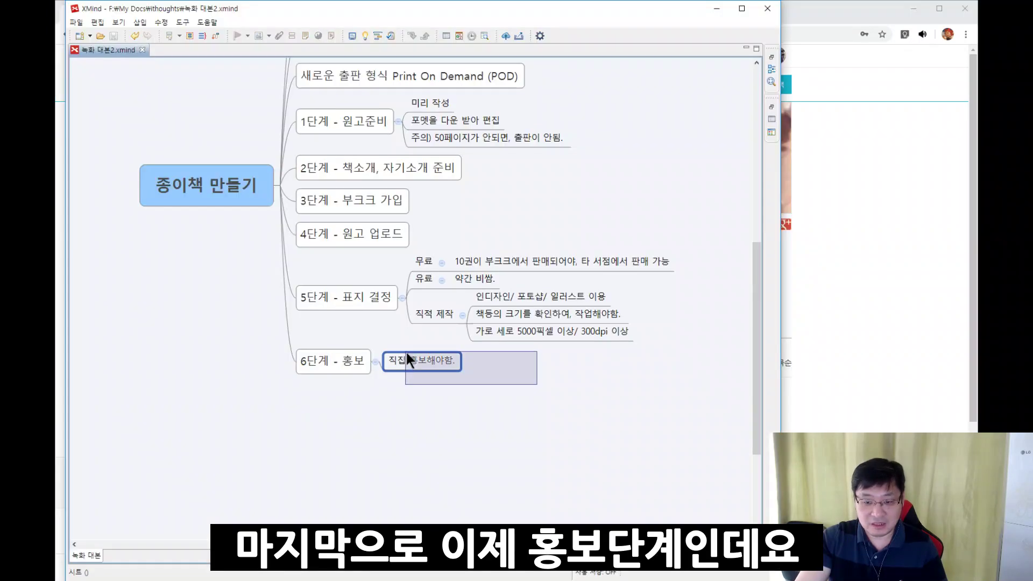
Highlight the 직집 홍보해야함. note under 6단계 - 홍보 and review the whole 종이책 만들기 mind map
key(Return)
drag(313, 336, 415, 360)
drag(479, 421, 425, 350)
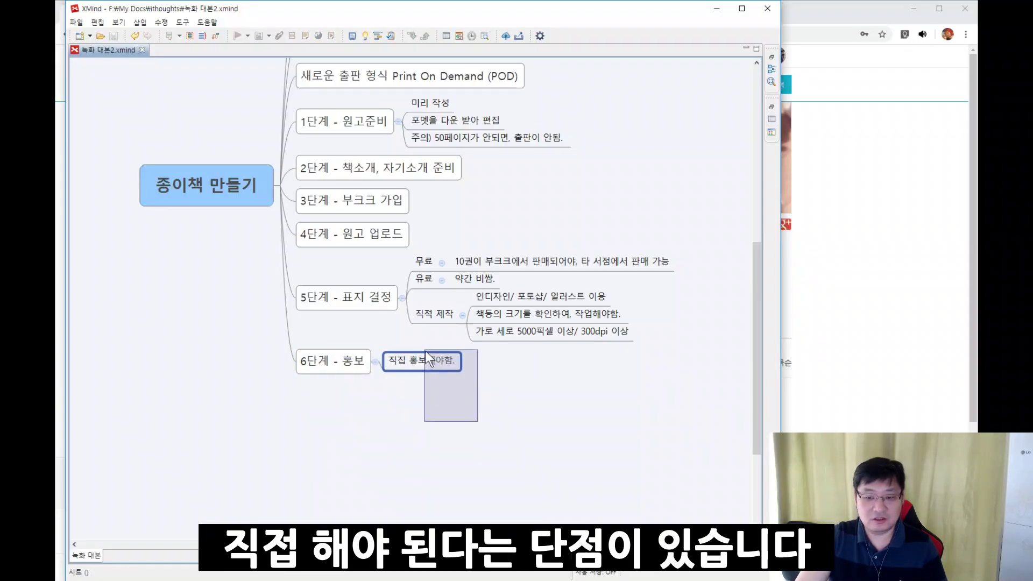
click(464, 396)
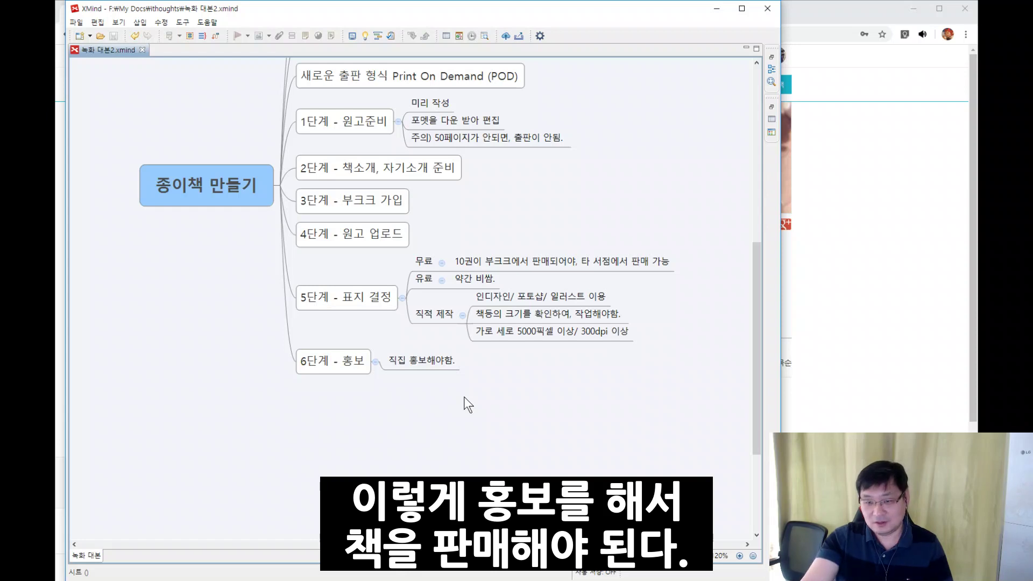
scroll(464, 396, up, 3)
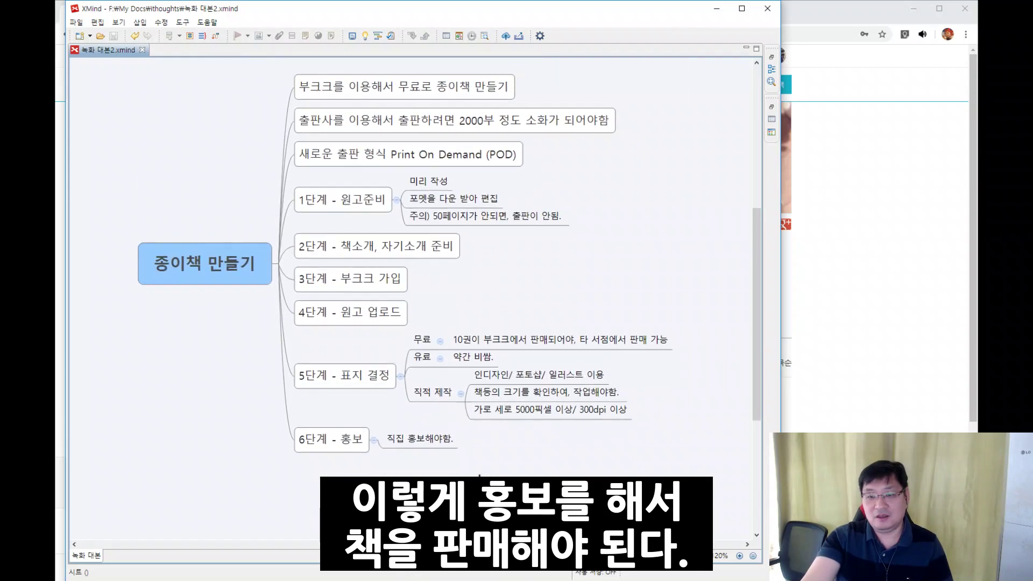